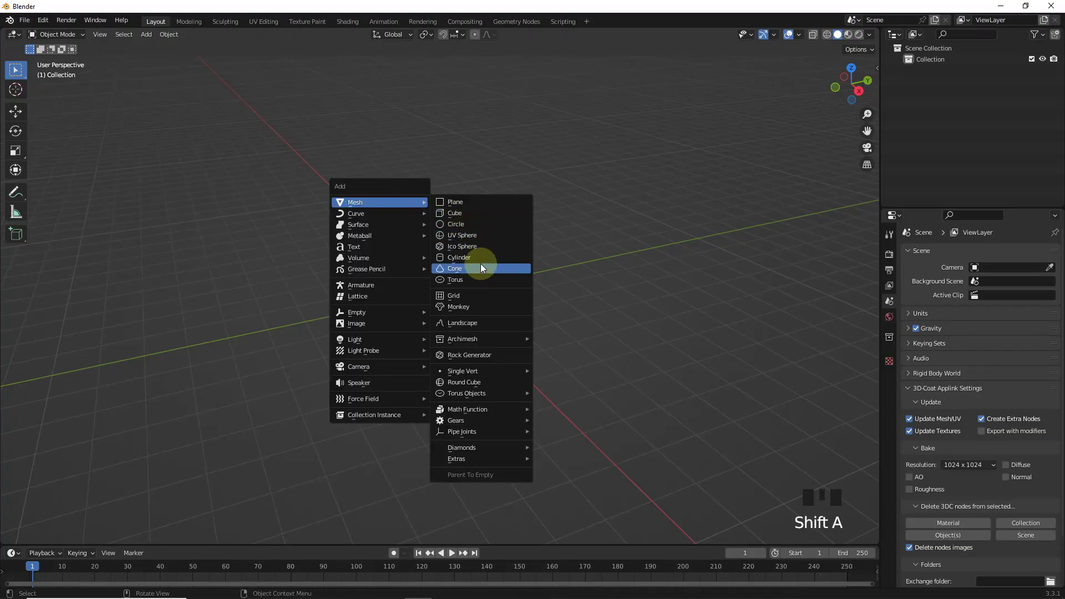
Add a six-sided cylinder at the world origin and view it from the top
click(466, 258)
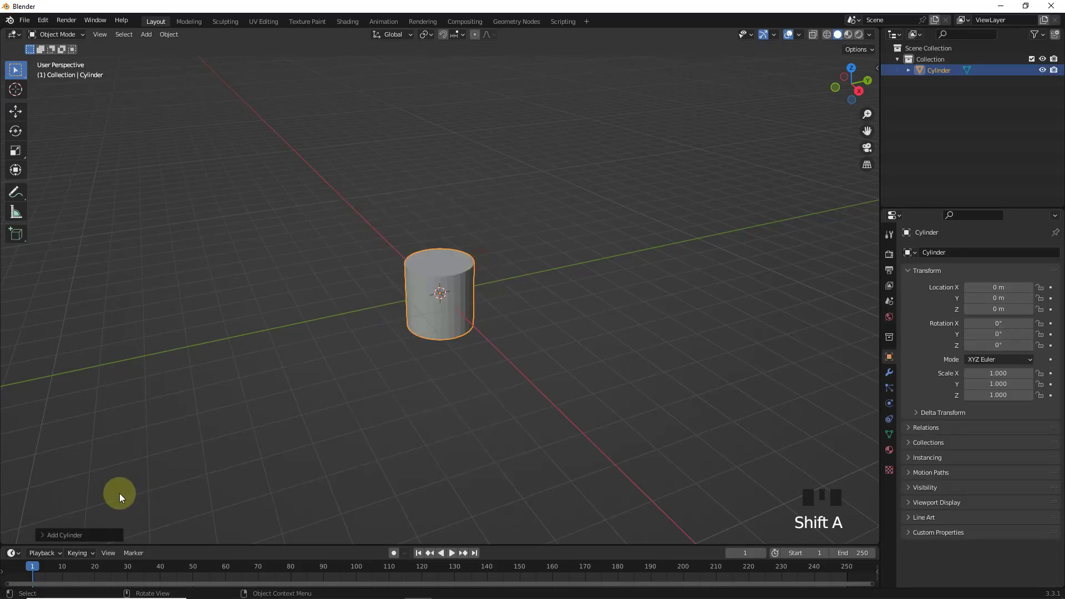
click(265, 387)
key(KP_7)
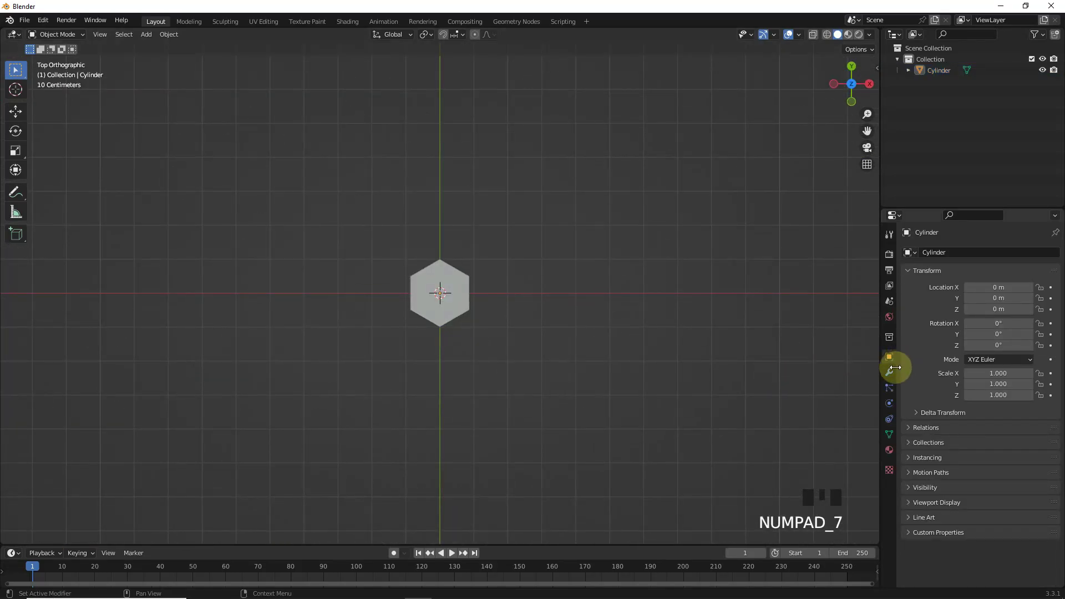
Give the hexagon an Array modifier with a count of 2 and relative offset factors X 0.5 and Y 0.75
click(890, 371)
click(953, 251)
click(868, 280)
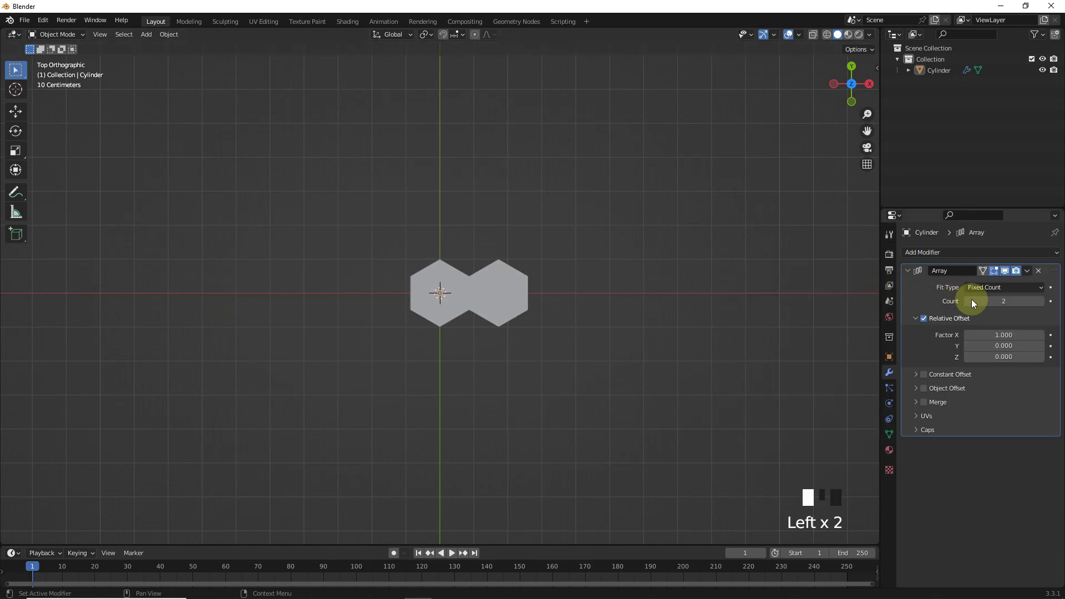
click(935, 348)
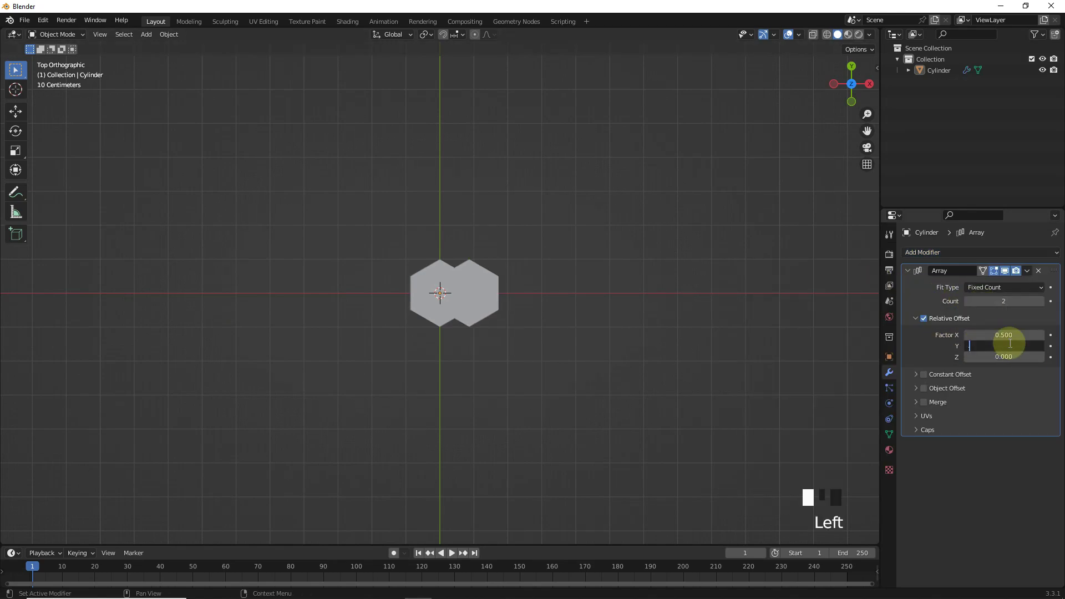
click(947, 346)
Add a second Array modifier with a count of 10 and a relative offset factor X of 0.666
click(954, 257)
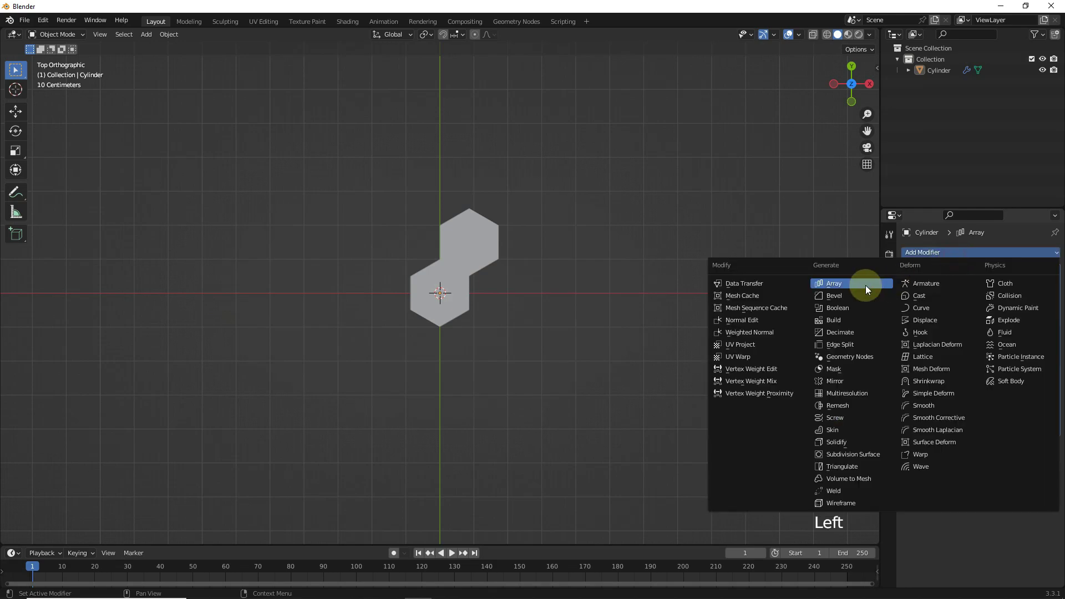
click(866, 285)
scroll(993, 460, down, 2)
click(1000, 452)
text(10)
click(944, 446)
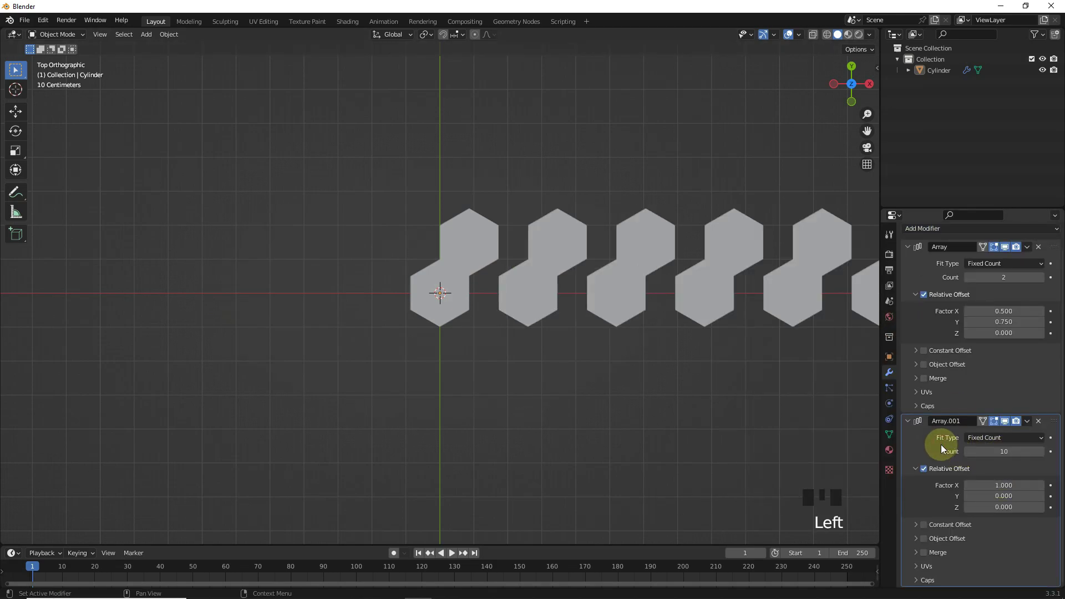
click(964, 488)
text(.6)
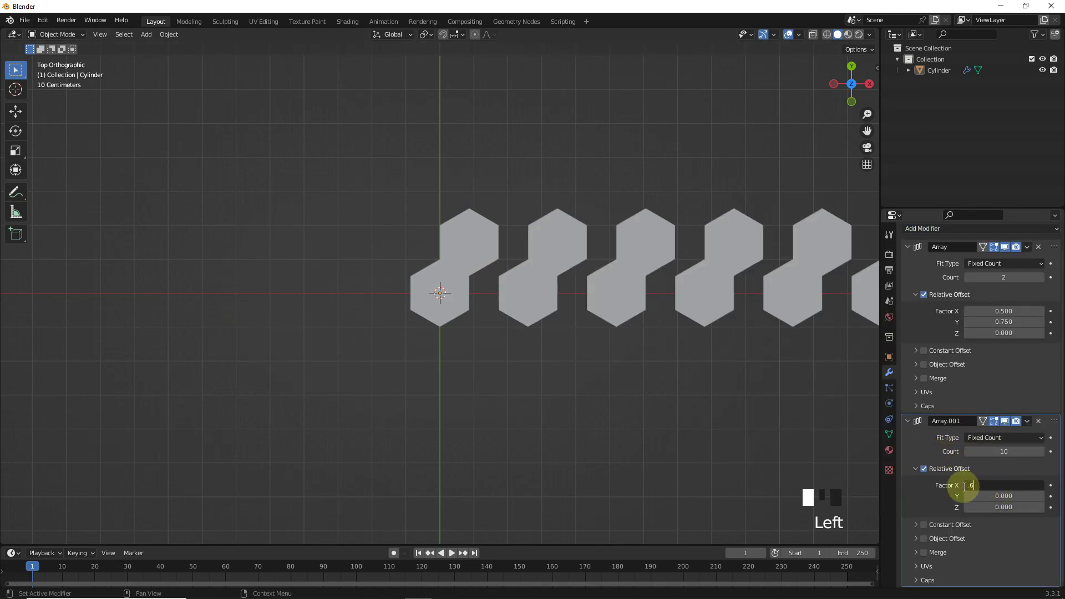
text(66)
click(943, 494)
Add a third Array modifier with a count of 4 and relative offset factors X 0 and Y 0.857
click(960, 229)
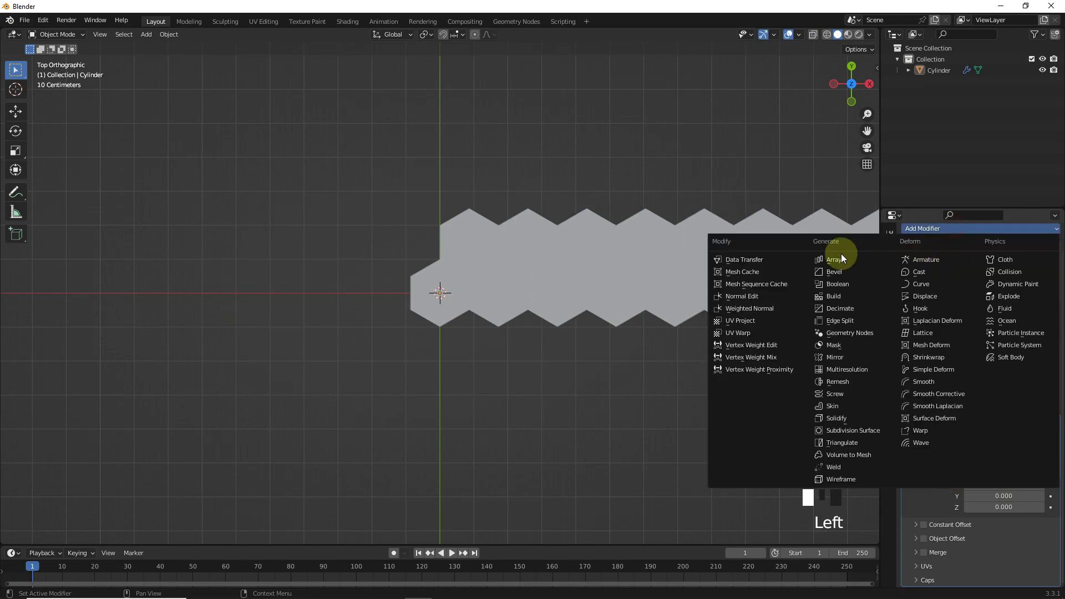
click(841, 254)
scroll(976, 507, down, 8)
click(1008, 449)
text(4)
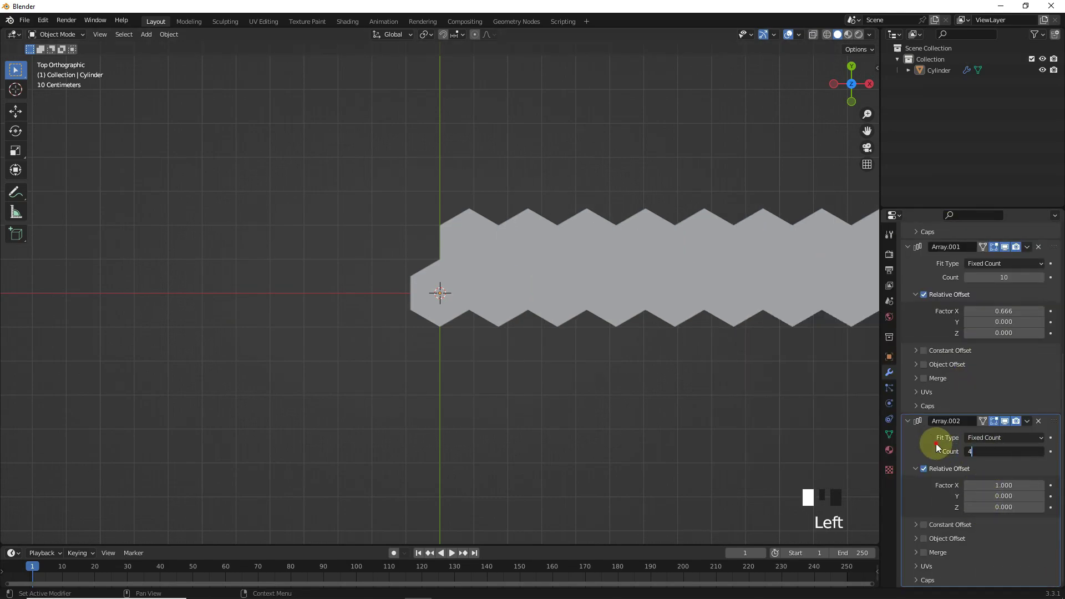
click(936, 444)
click(994, 483)
click(996, 495)
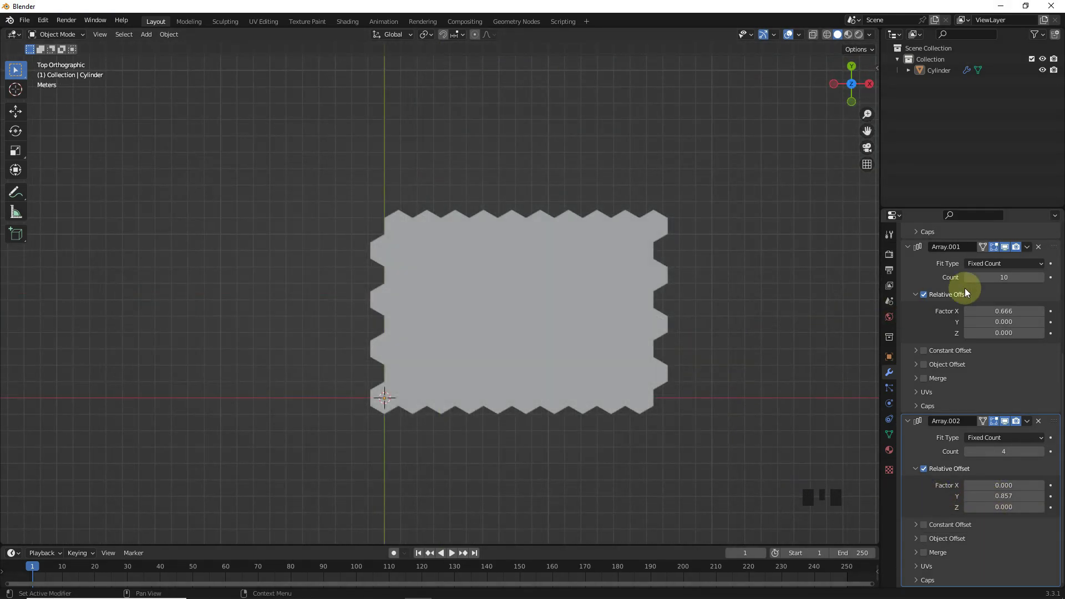
Apply all three Array modifiers on the hexagon grid
scroll(1024, 249, up, 12)
click(1027, 272)
click(1009, 280)
click(1026, 272)
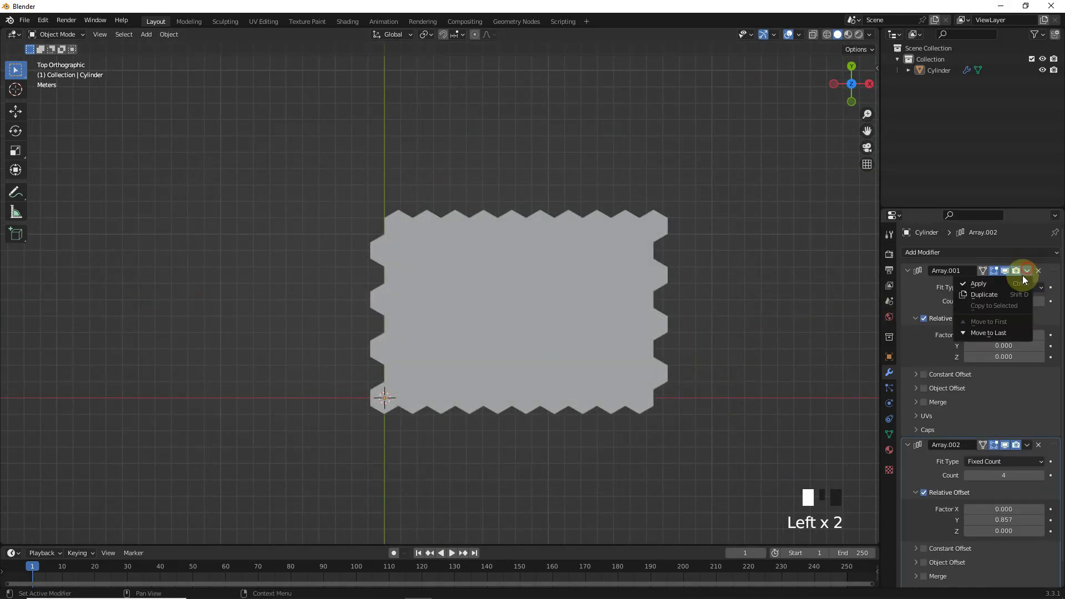
click(1010, 281)
click(1027, 272)
click(1004, 281)
Create a new material on the hexagon grid
click(890, 449)
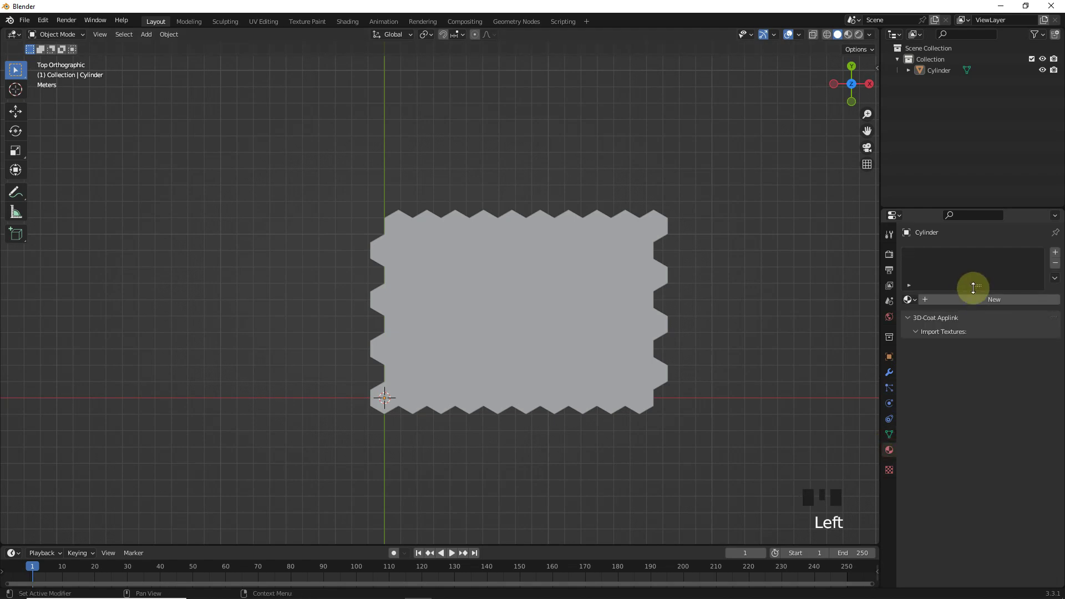
click(970, 298)
click(621, 335)
click(734, 296)
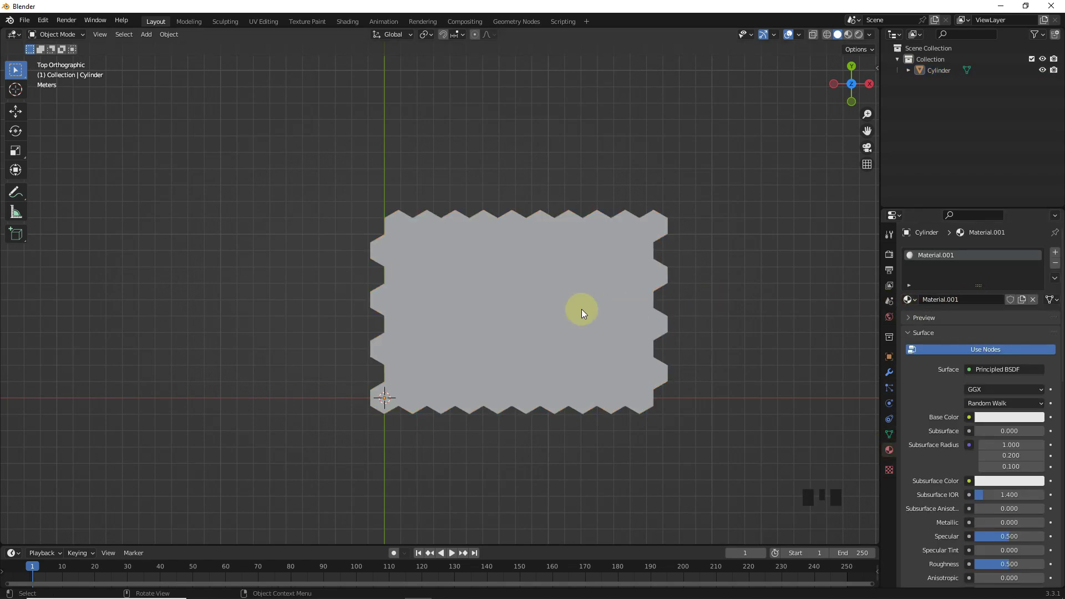
Separate the whole grid mesh by loose parts so each hexagon is its own object
click(620, 323)
key(Tab)
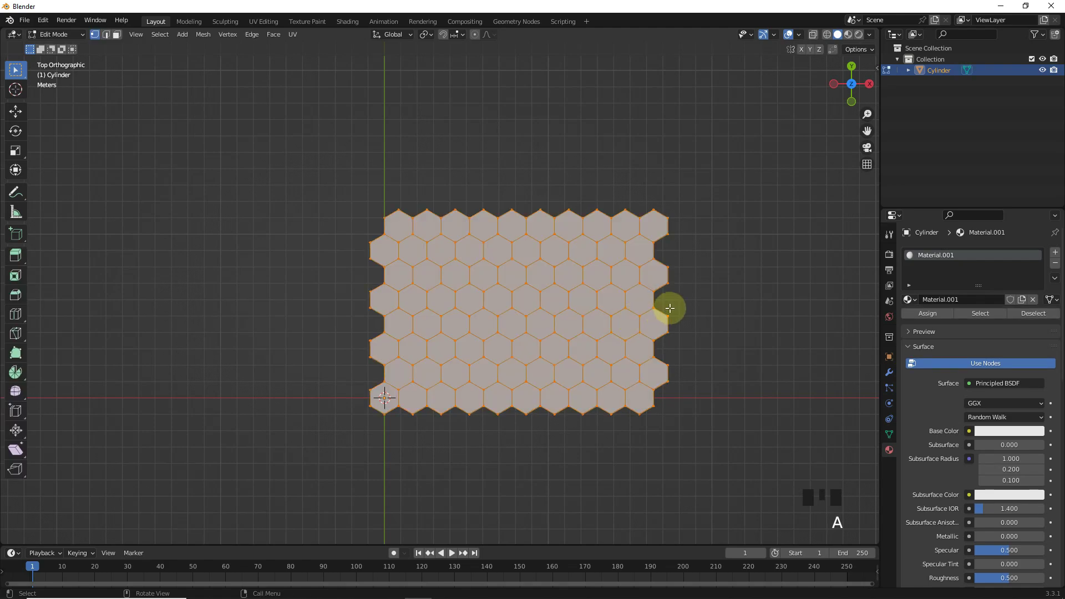
key(p)
click(658, 328)
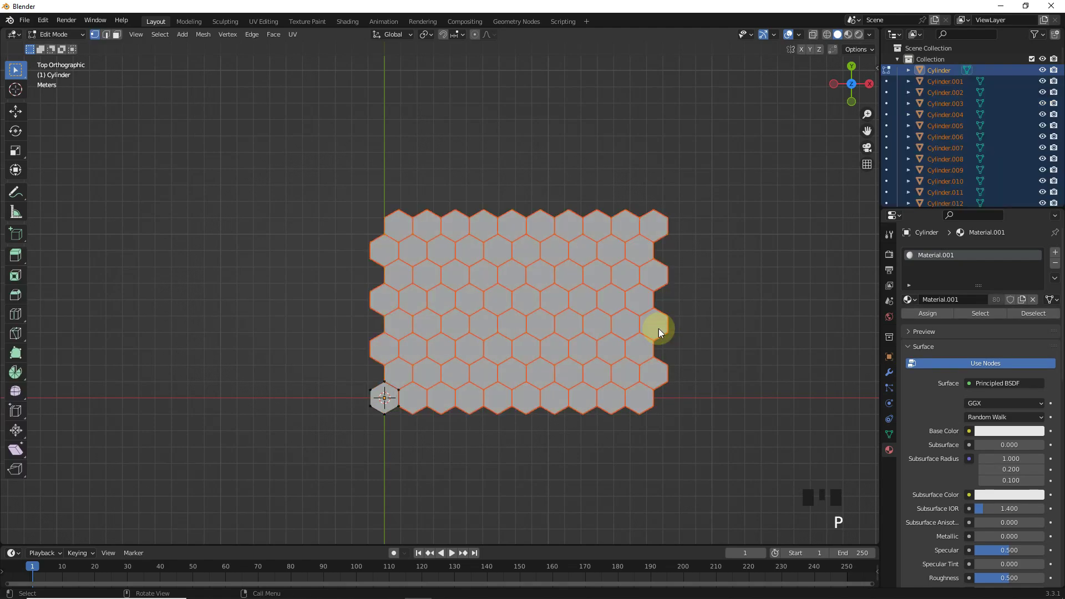
key(Tab)
Select all the hexagons and set their origins to geometry
click(518, 292)
drag(294, 178, 677, 412)
click(169, 34)
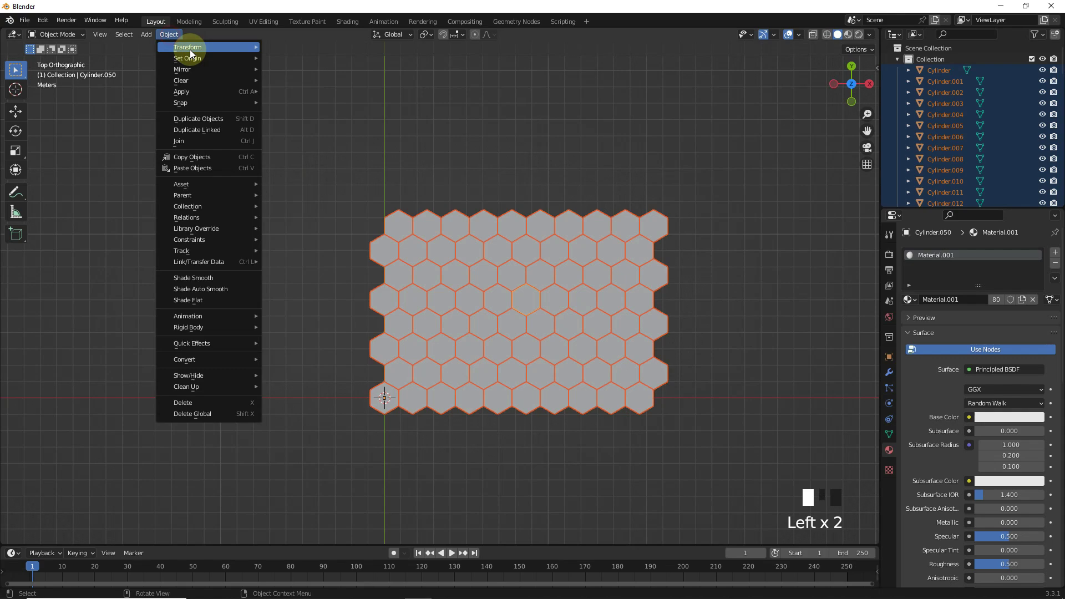
mouse_move(191, 56)
click(284, 70)
Move the hexagon grid so that its middle sits on the world origin
click(15, 111)
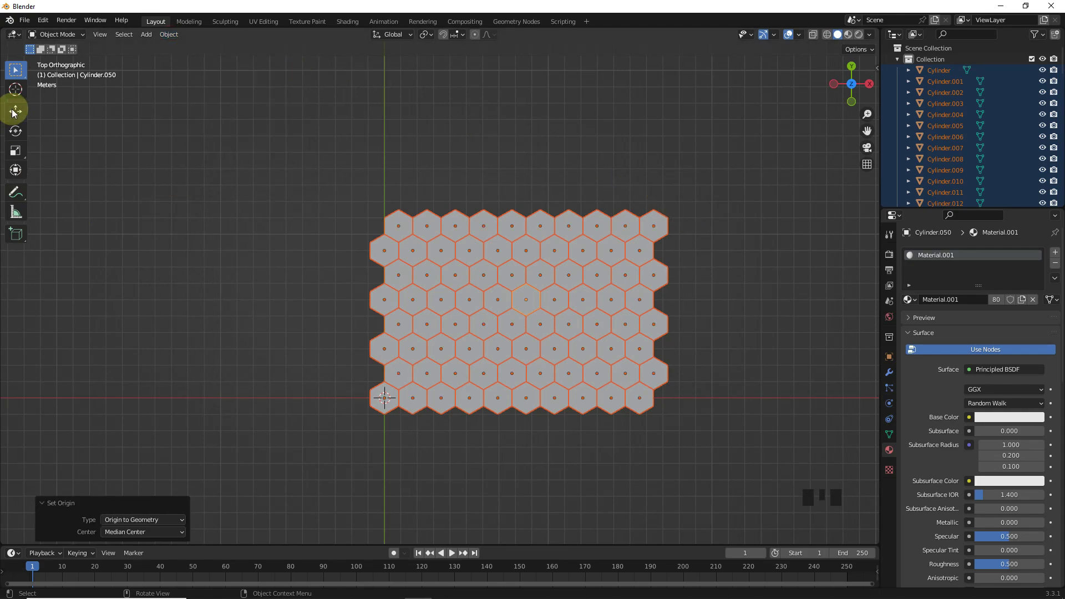
key(g)
click(471, 446)
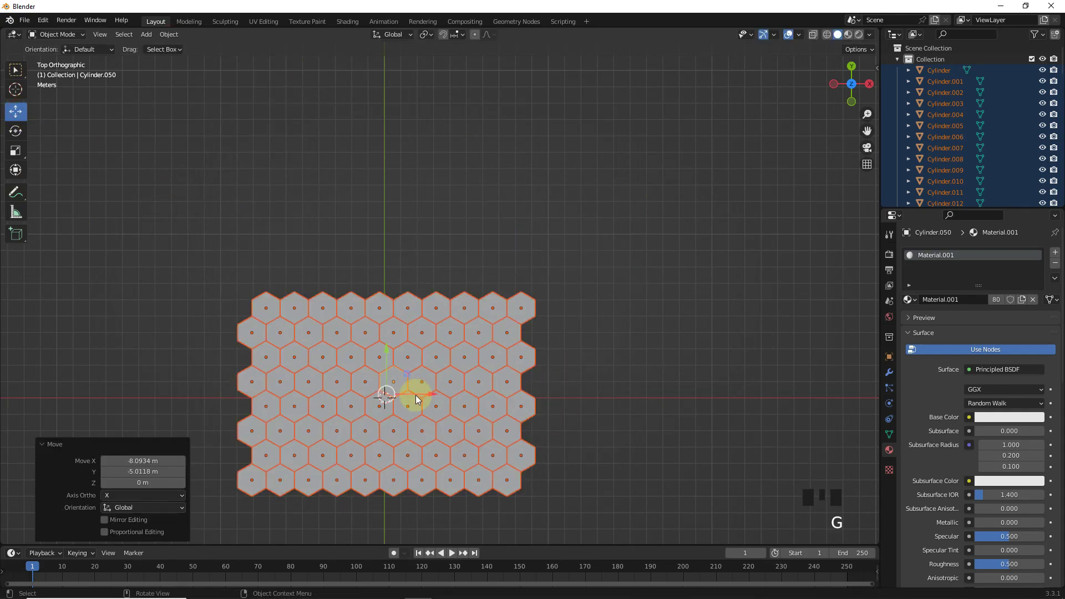
drag(415, 395, 412, 395)
drag(384, 354, 384, 359)
drag(419, 396, 419, 397)
drag(383, 359, 385, 361)
Rotate all the hexagons 90° about Z and deselect them
shift+middle_drag(640, 388, 703, 277)
key(r)
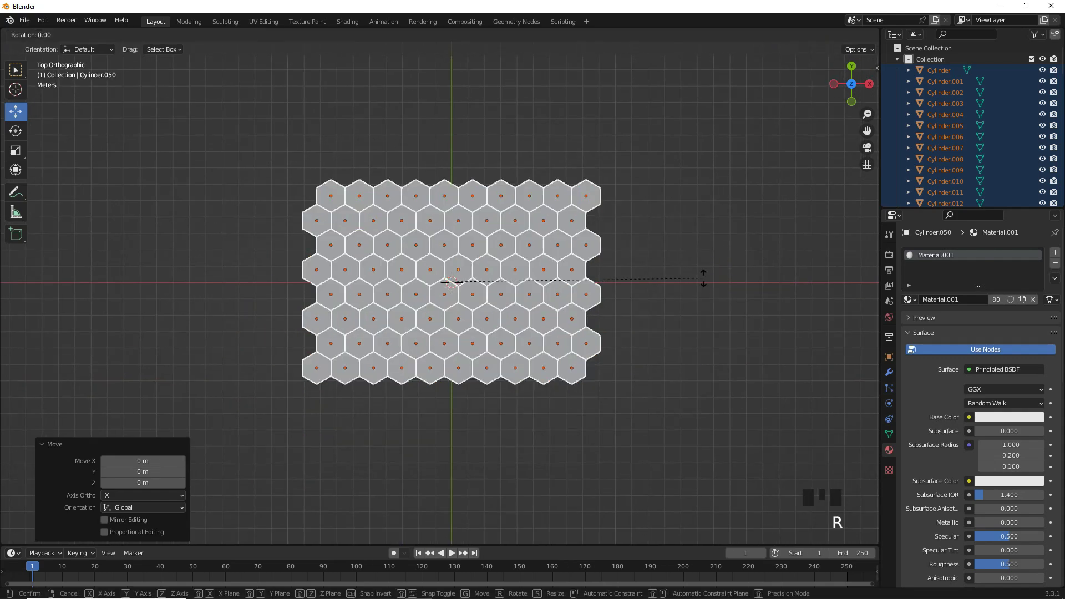
click(703, 278)
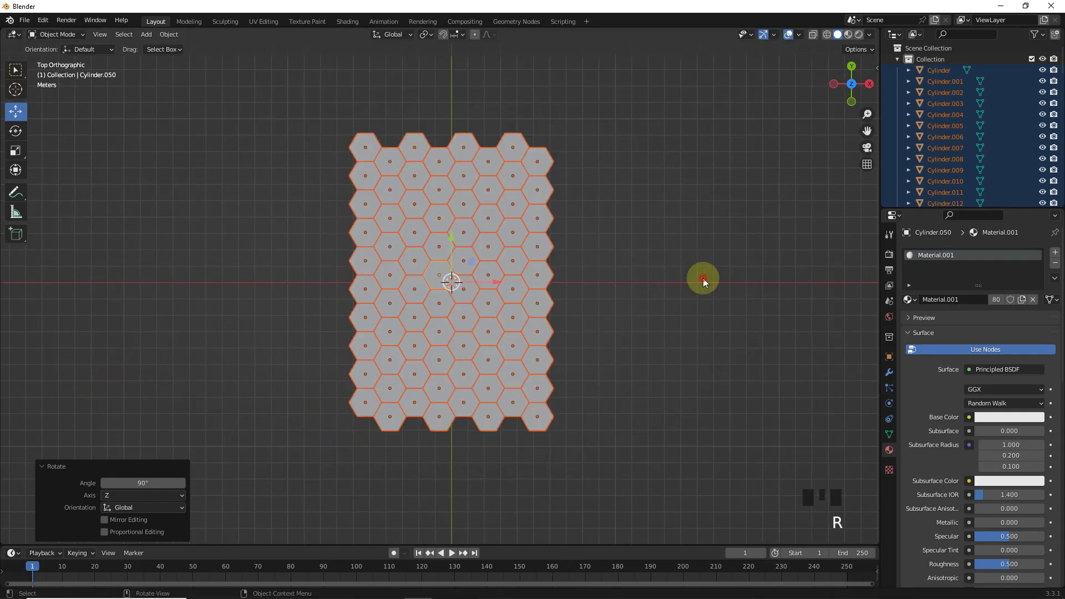
click(630, 312)
Add a camera at the grid's centre and raise it about 5.24 m along Z
middle_drag(630, 311, 719, 227)
key(shift+a)
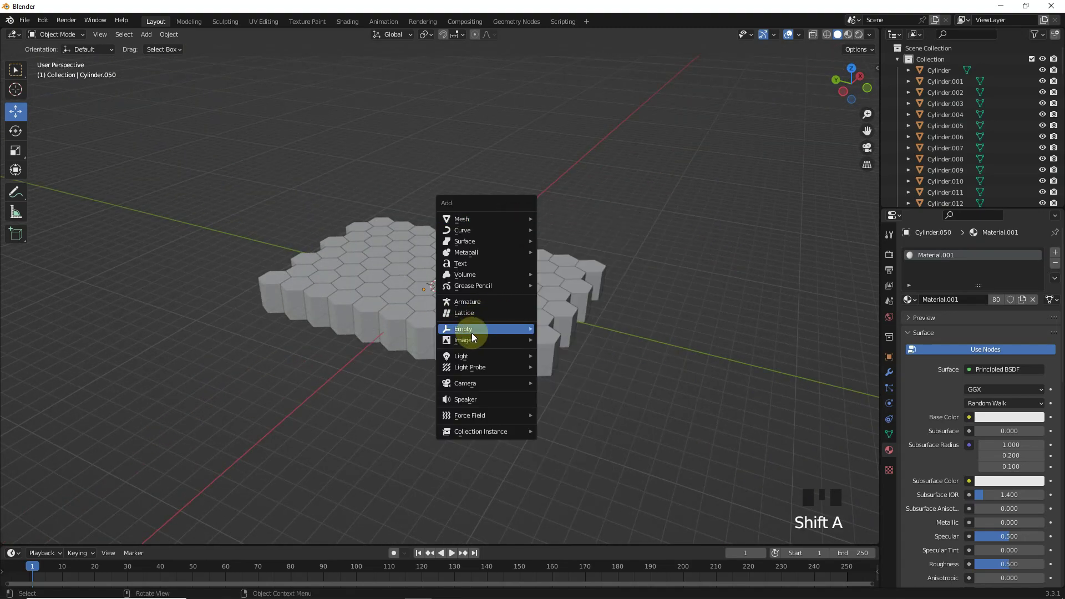
click(472, 393)
drag(434, 266, 438, 183)
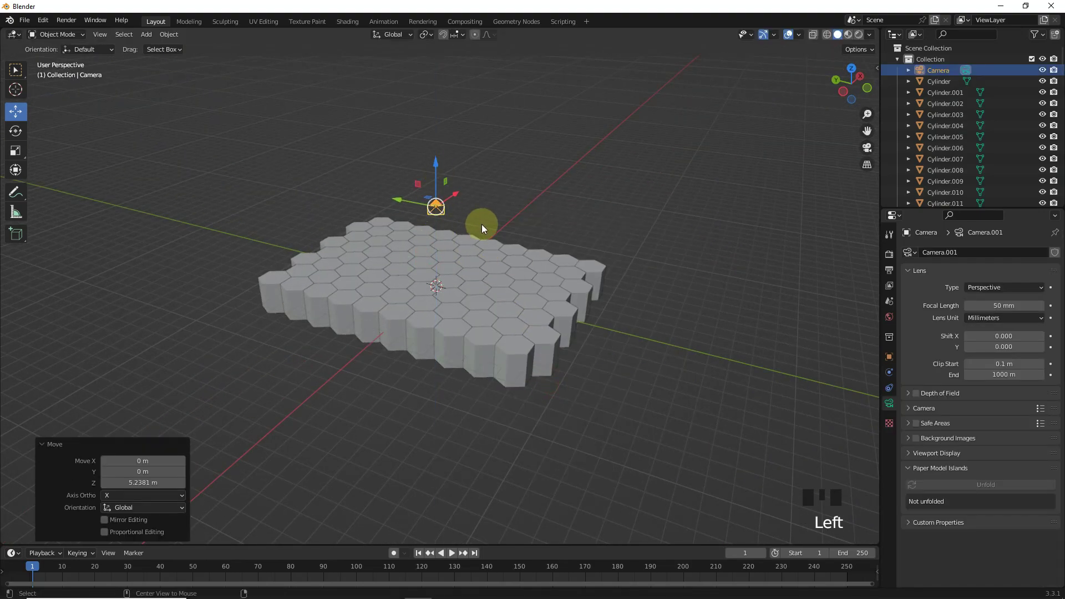
Clear the camera's rotation, give it a 150 mm focal length and a 59° X rotation, and look through it
key(alt+r)
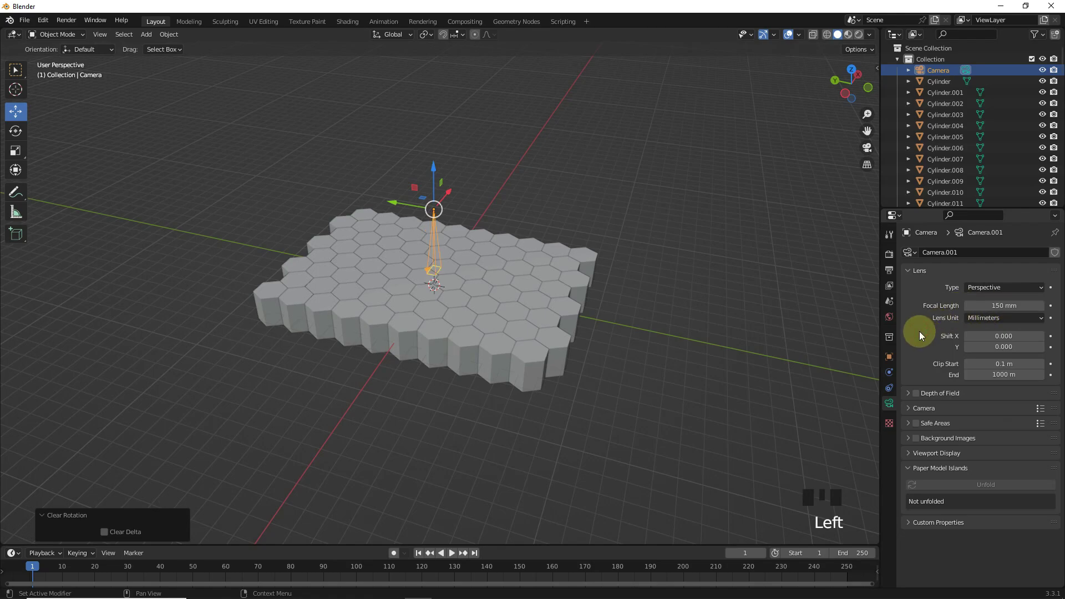
click(888, 354)
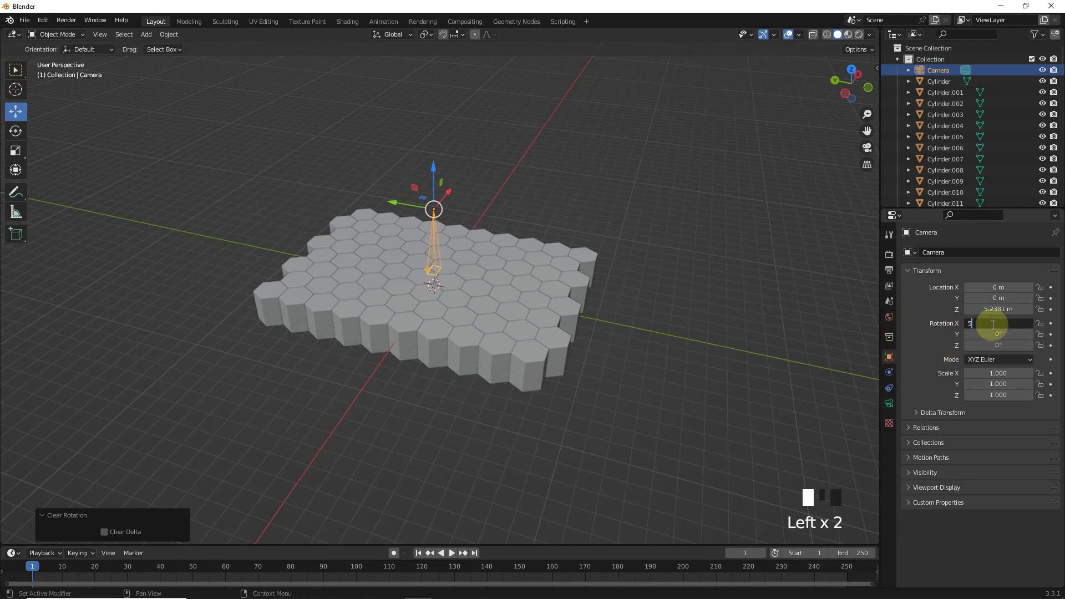
key(KP_0)
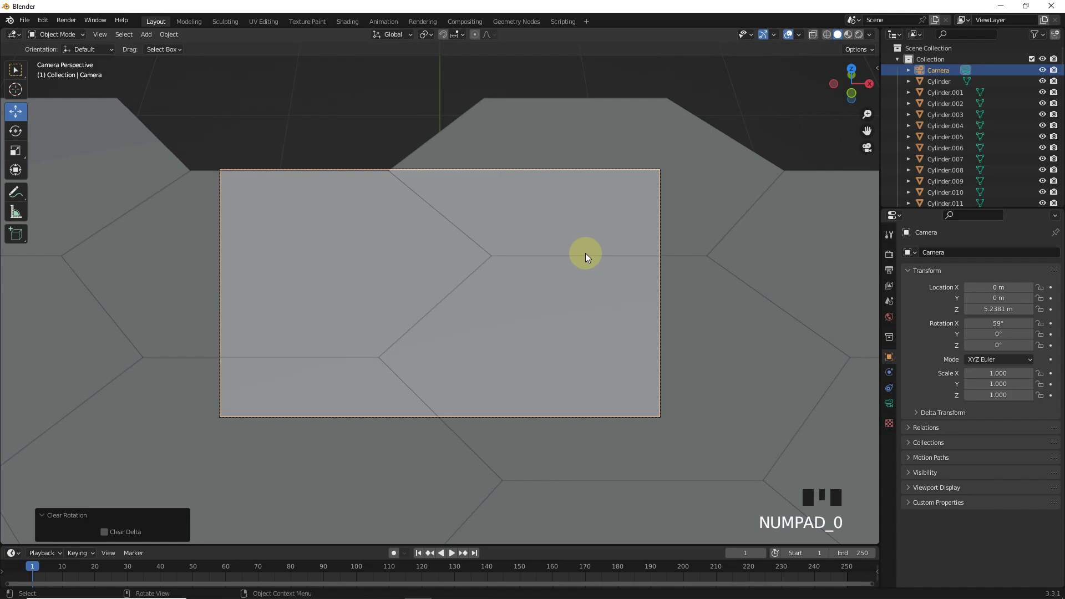
scroll(585, 253, up, 2)
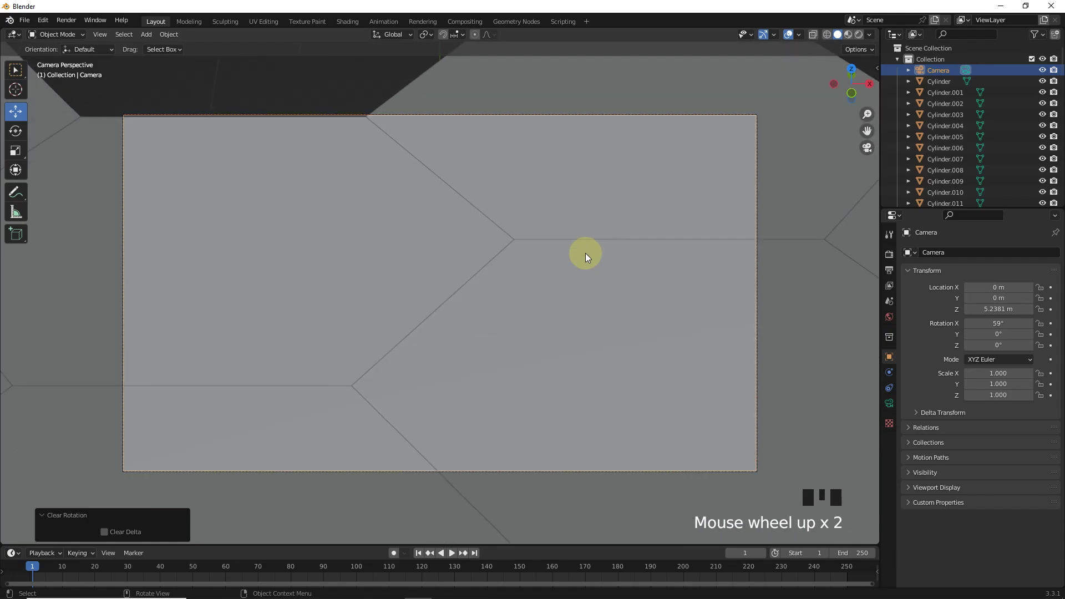
Adjust the camera's Y and Z location until the hexagon grid fills the whole camera frame
drag(998, 298, 943, 298)
drag(998, 309, 1043, 309)
key(Escape)
click(994, 288)
drag(998, 298, 1027, 309)
drag(998, 298, 919, 297)
Select a cluster of hexagons in the middle of the camera frame and lower them about 0.15 m along Z
click(300, 294)
ctrl+click(360, 270)
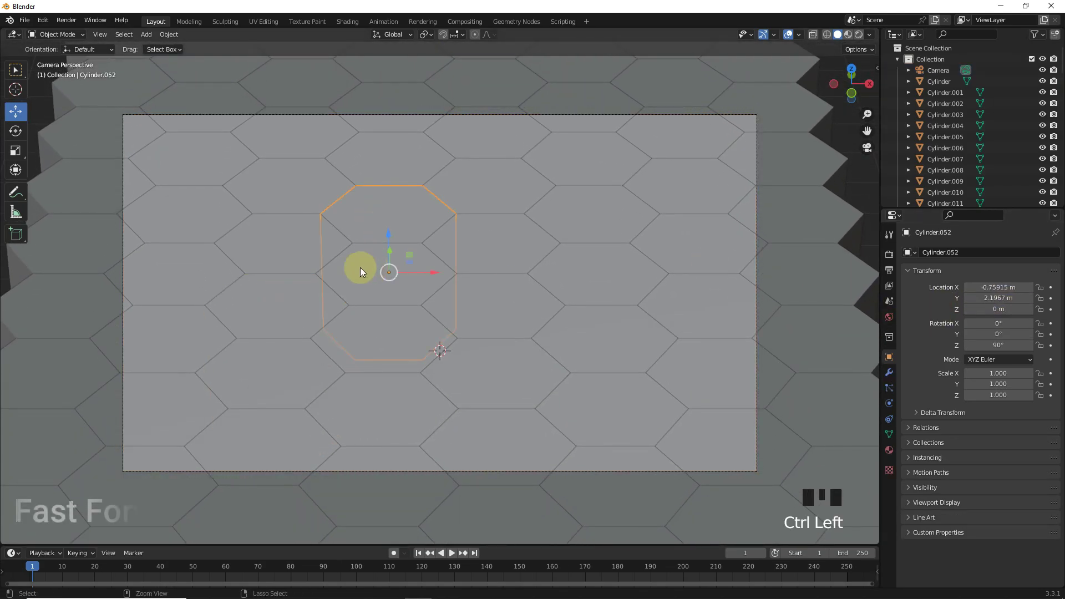
shift+click(361, 270)
shift+click(294, 297)
shift+click(483, 244)
shift+click(588, 275)
shift+click(568, 344)
drag(455, 315, 405, 317)
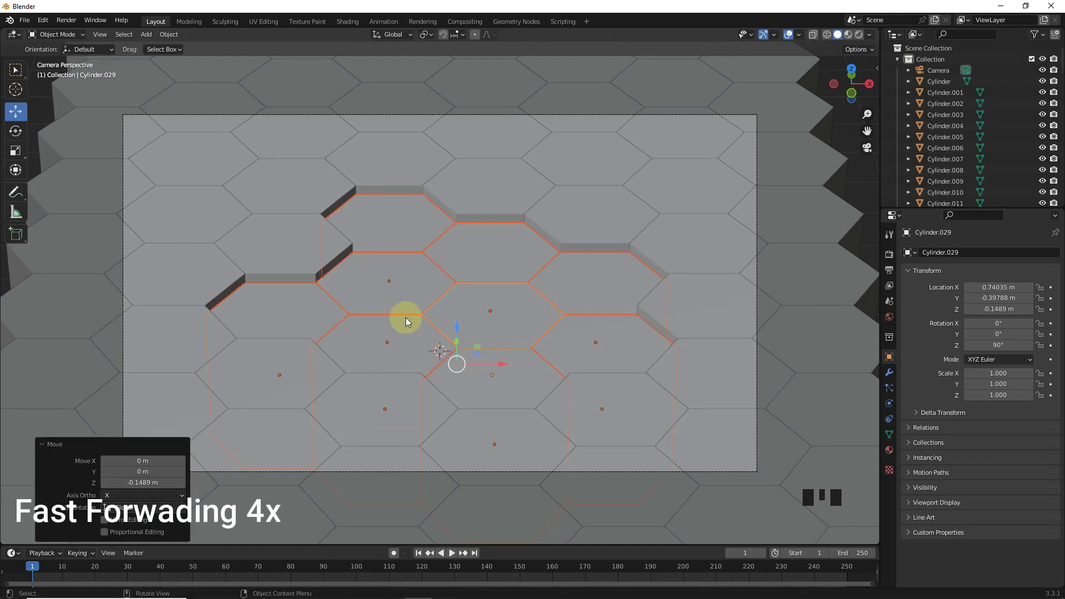
Lower the front and central hexagons of the sunken cluster further along Z to deepen the recess
click(278, 335)
drag(438, 388, 439, 431)
click(486, 317)
drag(493, 337, 494, 360)
click(493, 276)
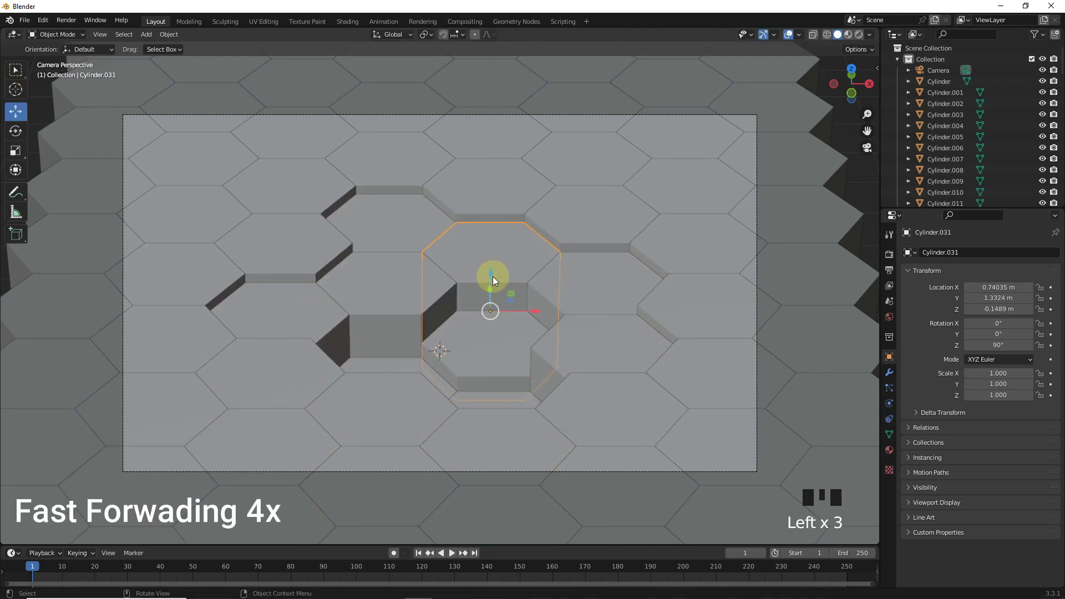
drag(491, 276, 491, 295)
click(489, 327)
drag(494, 361, 494, 383)
Lower the centre-left hexagon of the recess, and the leftmost one about 0.18 m, along Z
click(433, 287)
drag(387, 305, 387, 353)
click(280, 314)
drag(279, 336, 280, 346)
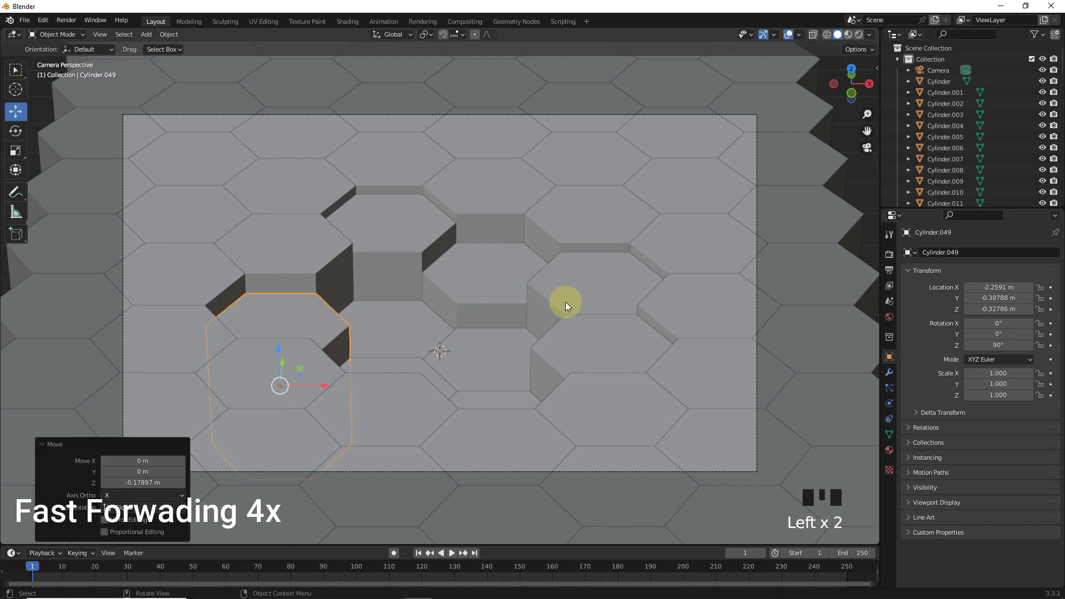
Fine-tune the recess by raising its central and centre-left hexagons and slightly lowering the front pair
click(494, 350)
drag(494, 383, 493, 374)
click(388, 367)
shift+click(491, 400)
drag(438, 434, 438, 437)
click(388, 333)
drag(388, 358, 390, 337)
Raise the front pair of hexagons and the central hexagon of the recess slightly along Z
click(476, 295)
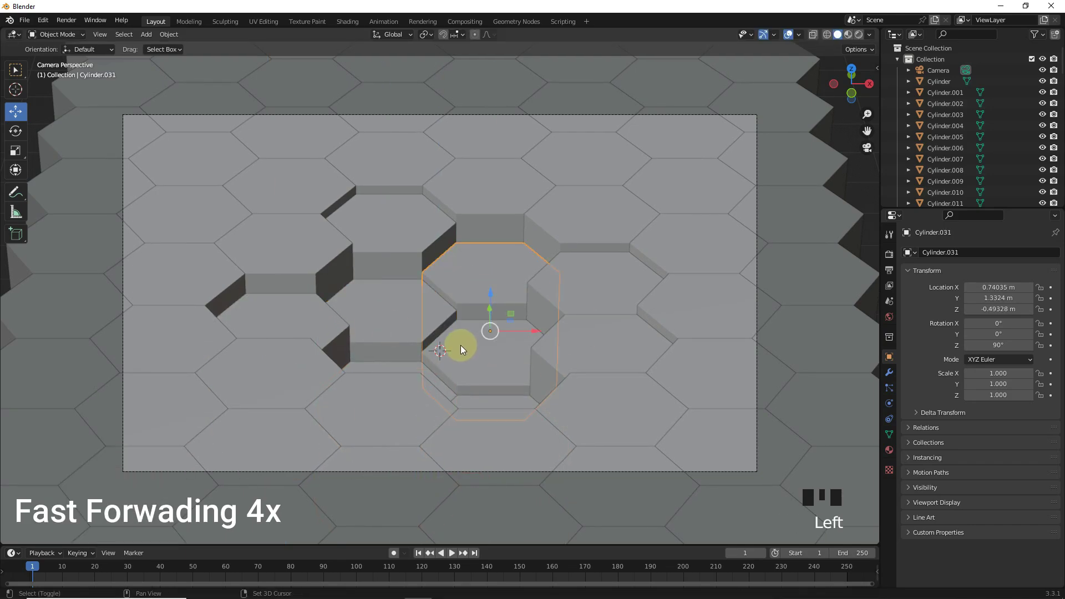
click(389, 367)
shift+click(476, 402)
drag(439, 434, 439, 426)
click(492, 369)
drag(493, 369, 493, 361)
Raise the centre-left, back-centre and leftmost hexagons of the recess slightly along Z
click(389, 305)
drag(388, 331, 387, 322)
click(485, 281)
drag(491, 290, 491, 278)
click(277, 320)
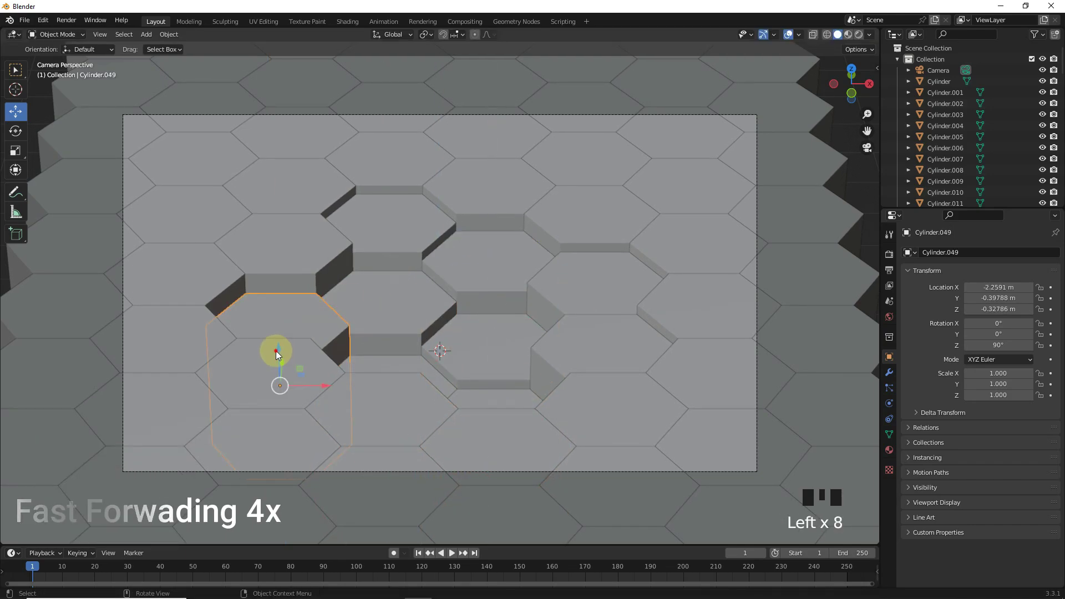
drag(278, 351, 278, 347)
Add a UV sphere at the back-left recessed hexagon's centre, raise it about 1.2 m along Z and scale it to about 0.15
click(595, 283)
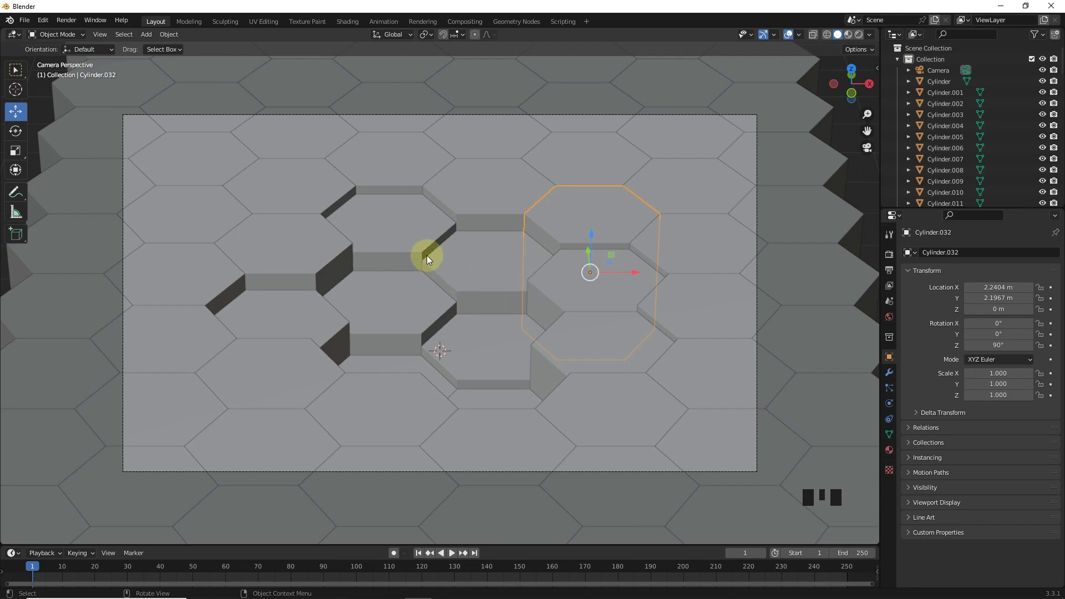
key(shift+s)
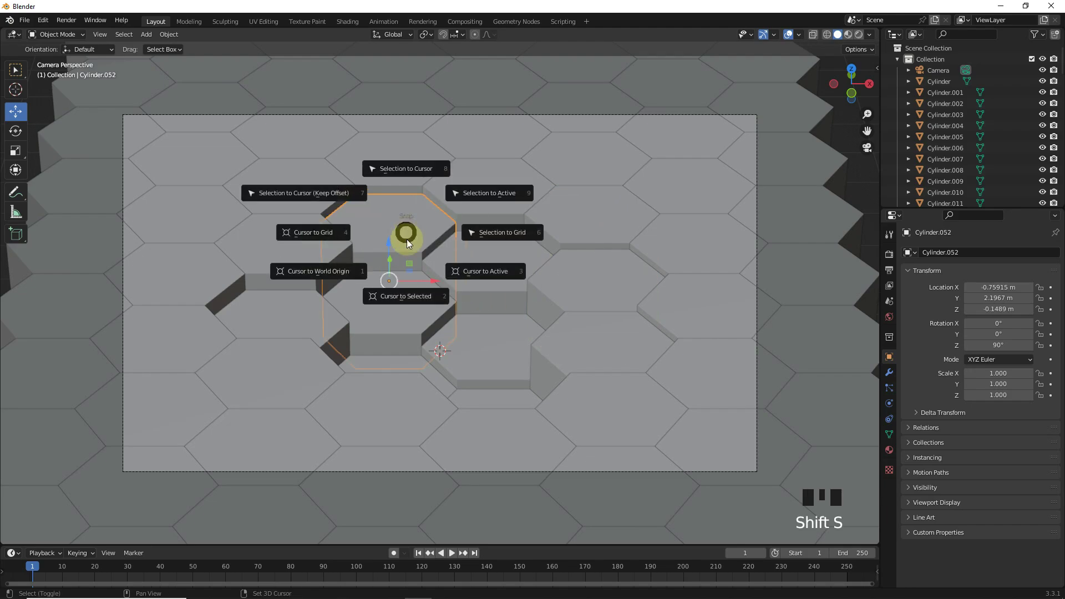
key(shift+a)
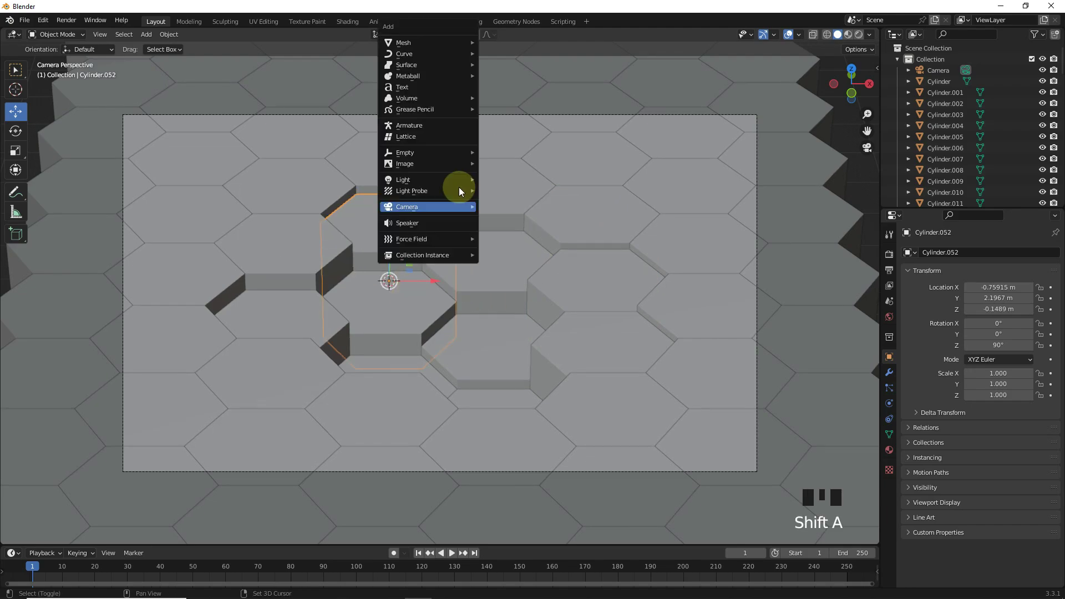
mouse_move(422, 42)
click(508, 73)
drag(389, 244, 392, 150)
key(s)
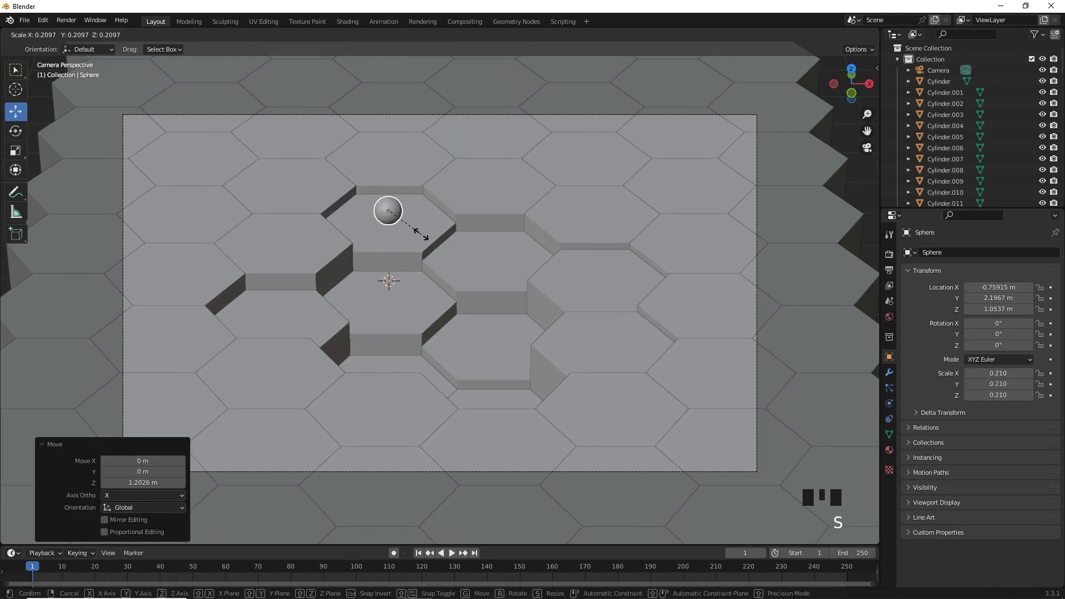
click(414, 228)
Select the upper cap of the sphere in Edit Mode, using a front wireframe view
key(KP_Decimal)
scroll(497, 305, down, 8)
middle_drag(497, 305, 500, 358)
key(KP_1)
key(Tab)
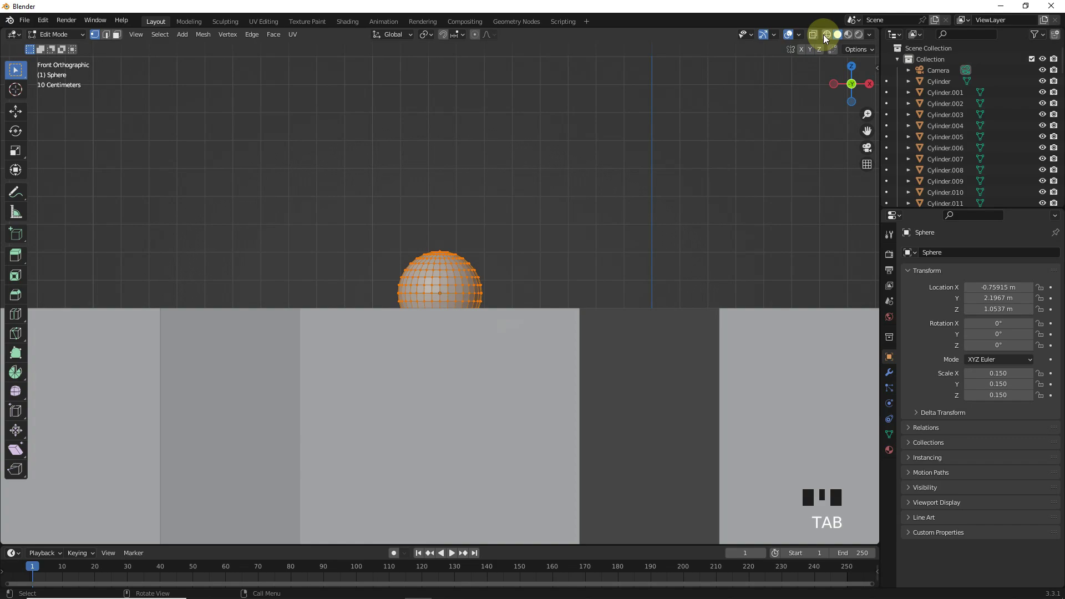
click(826, 35)
drag(249, 115, 480, 267)
Give the sphere a base material and assign a second, Emission material to its selected upper cap
click(890, 450)
click(994, 300)
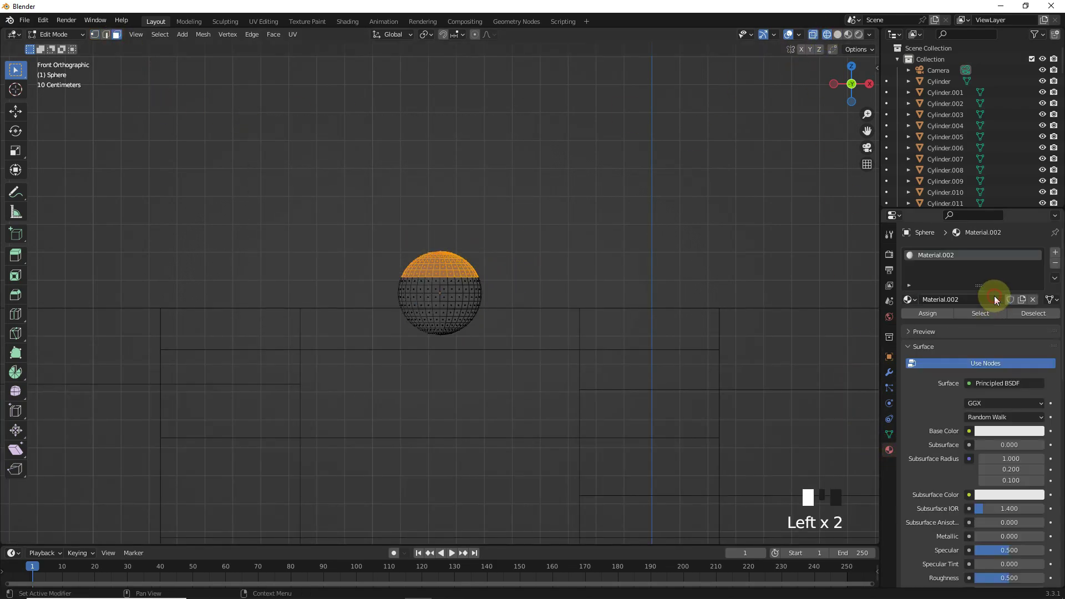
click(1055, 254)
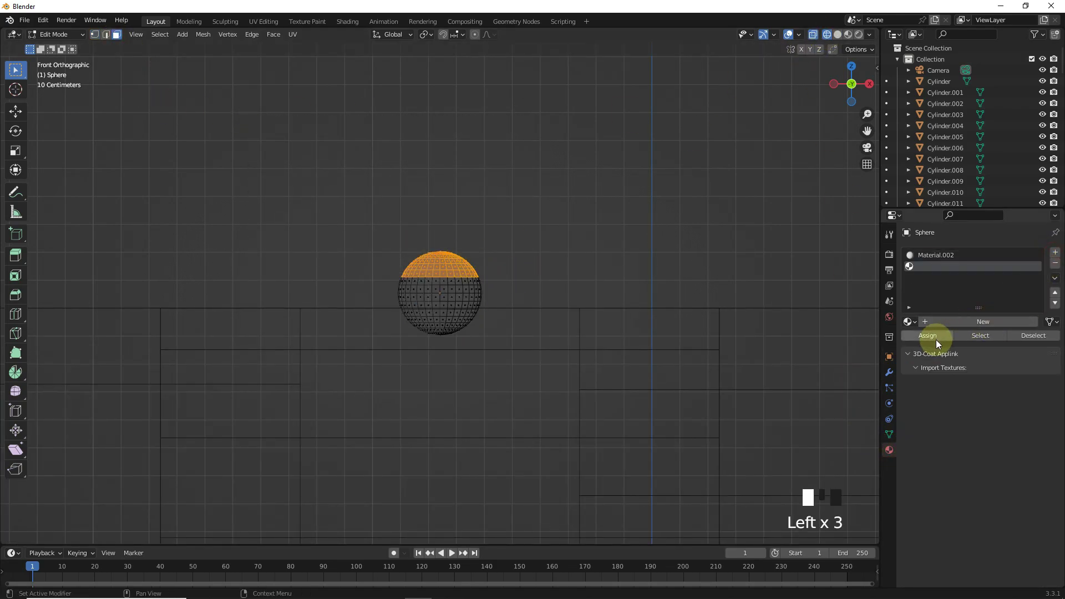
click(991, 324)
click(993, 403)
click(947, 200)
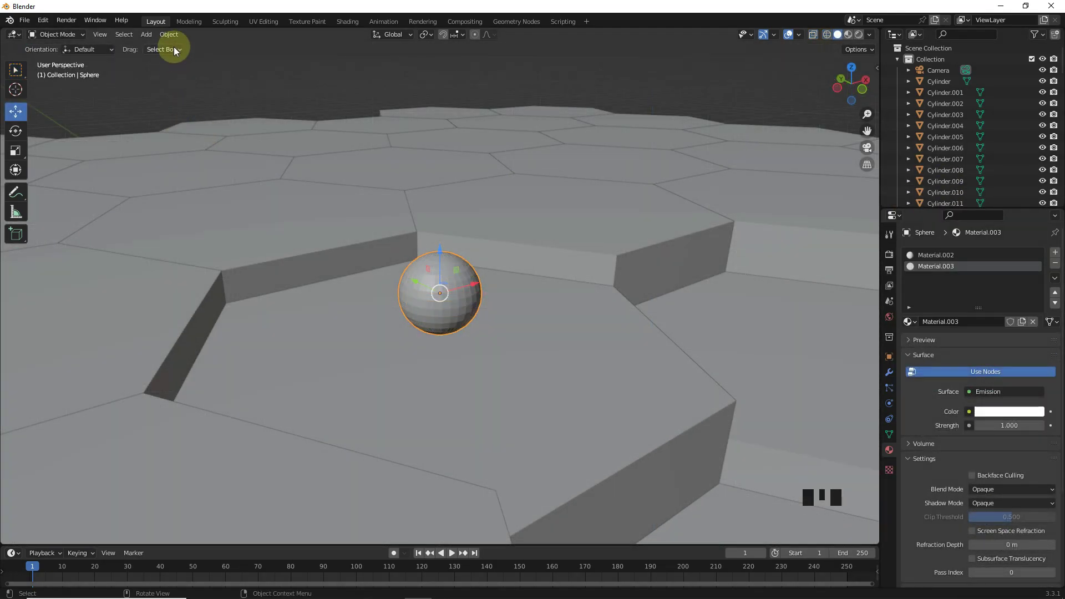
Shade the sphere smooth and return to the camera view
click(168, 34)
click(214, 280)
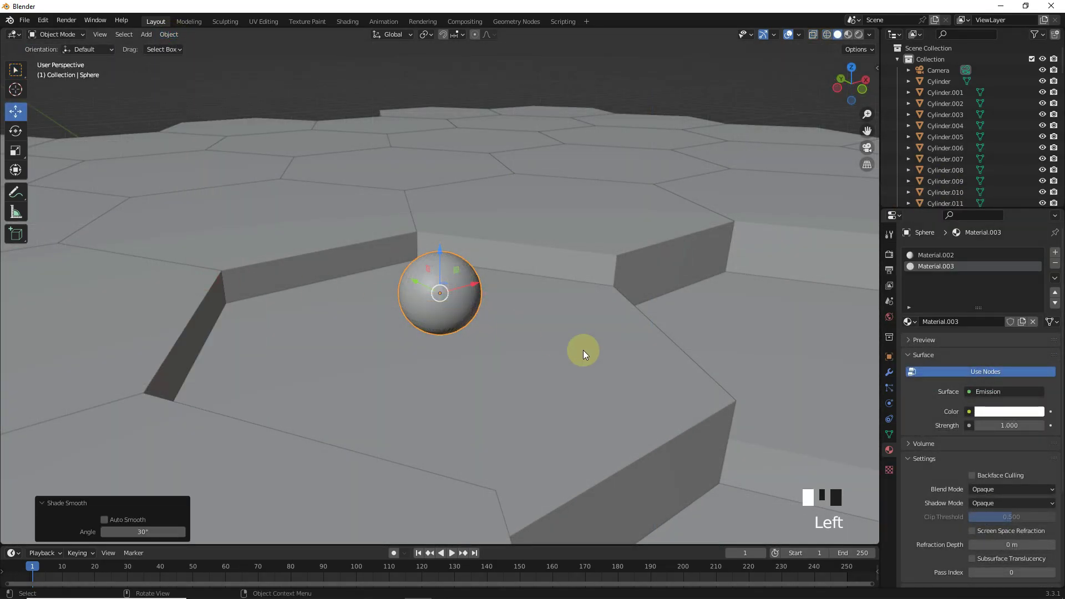
key(KP_0)
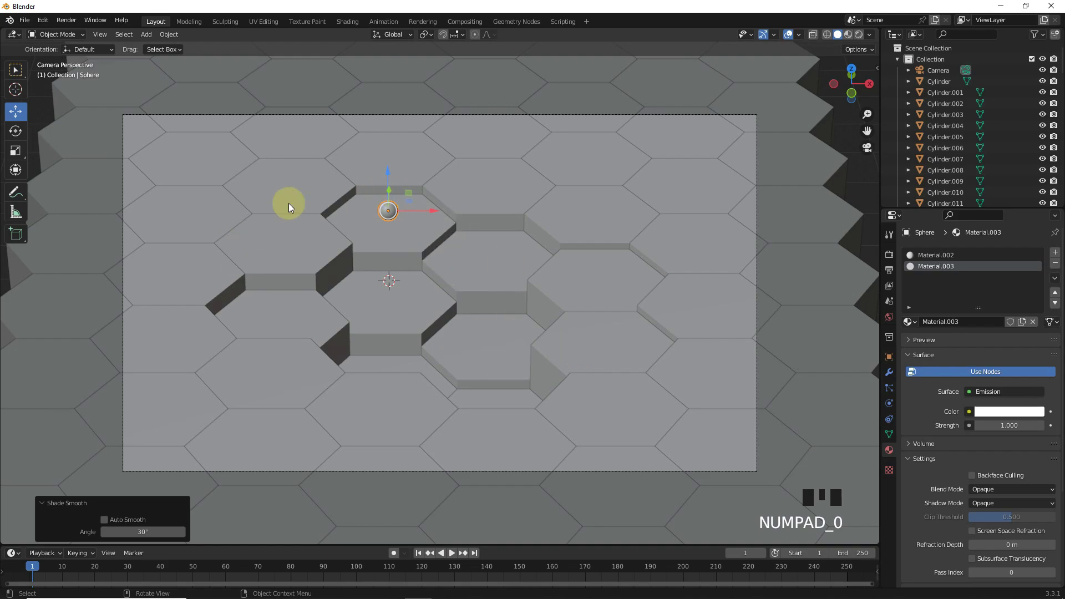
Duplicate the sphere, snap the copy to the central recessed hexagon and raise it about 1.2 m along Z
click(495, 248)
key(shift+s)
click(508, 343)
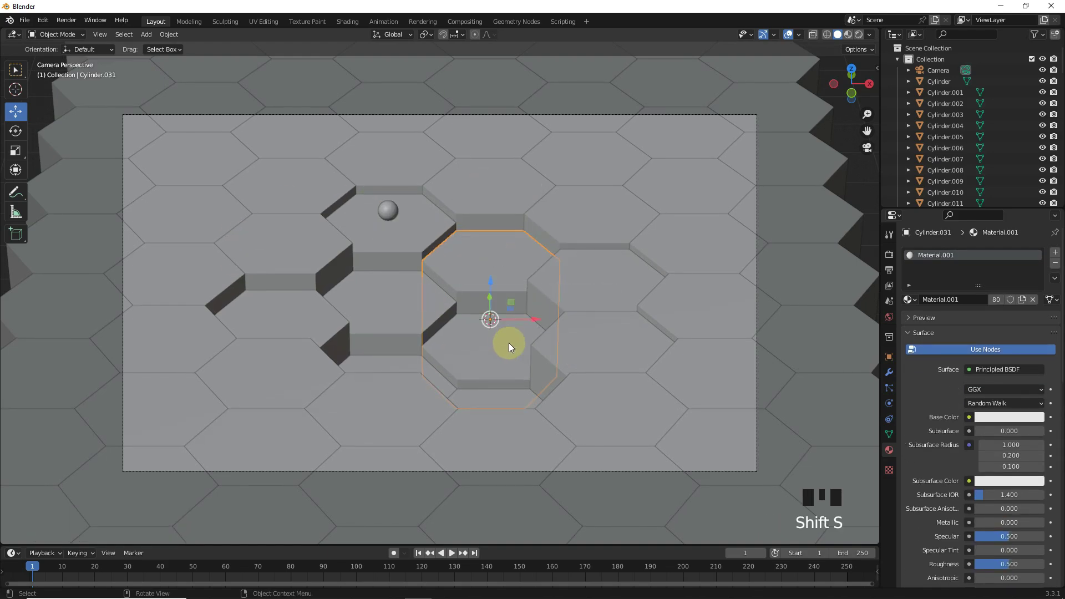
click(388, 209)
key(shift+d)
click(583, 236)
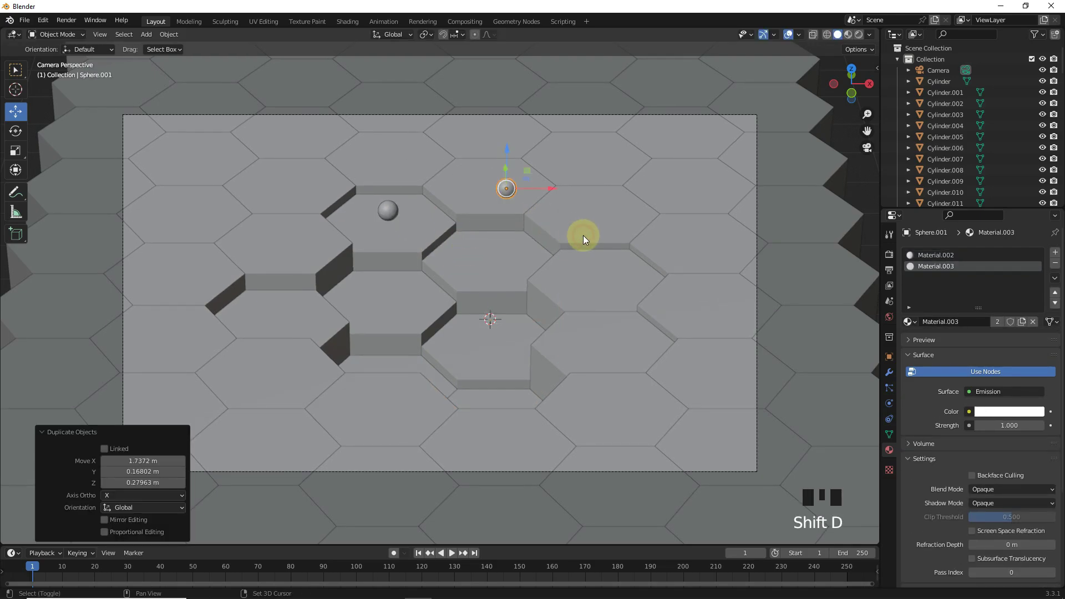
key(shift+s)
click(595, 169)
drag(490, 279, 491, 210)
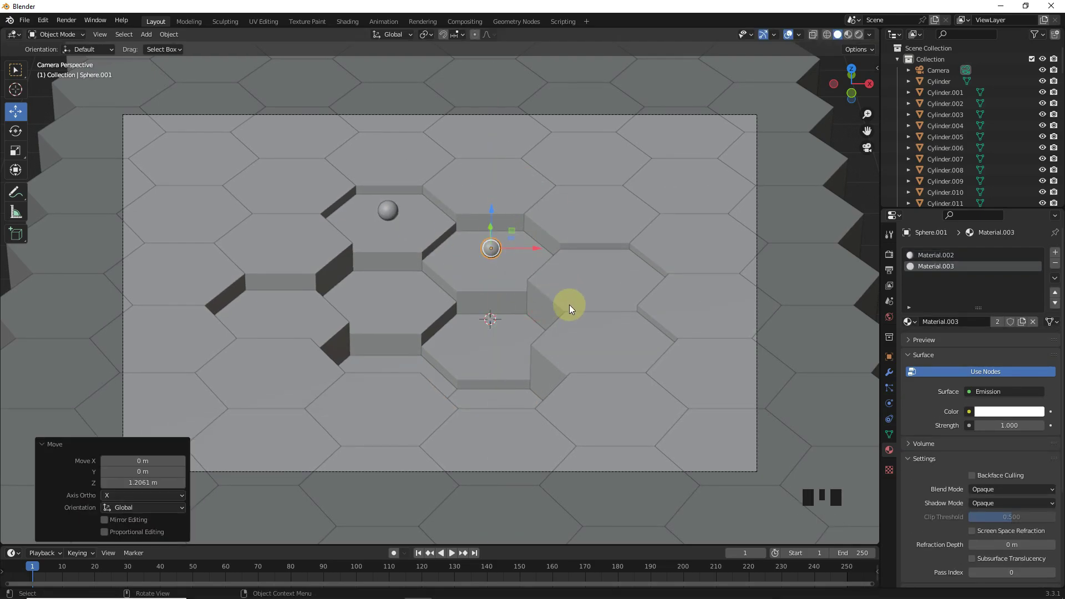
Duplicate the central sphere, snap the copy to the rightmost recessed hexagon and raise it just above the surface
click(602, 284)
key(shift+s)
click(498, 245)
key(shift+d)
key(shift+s)
drag(598, 299, 621, 228)
Duplicate a sphere onto the front-right hexagon by snapping it to that tile and raising it along Z
click(604, 331)
key(shift+s)
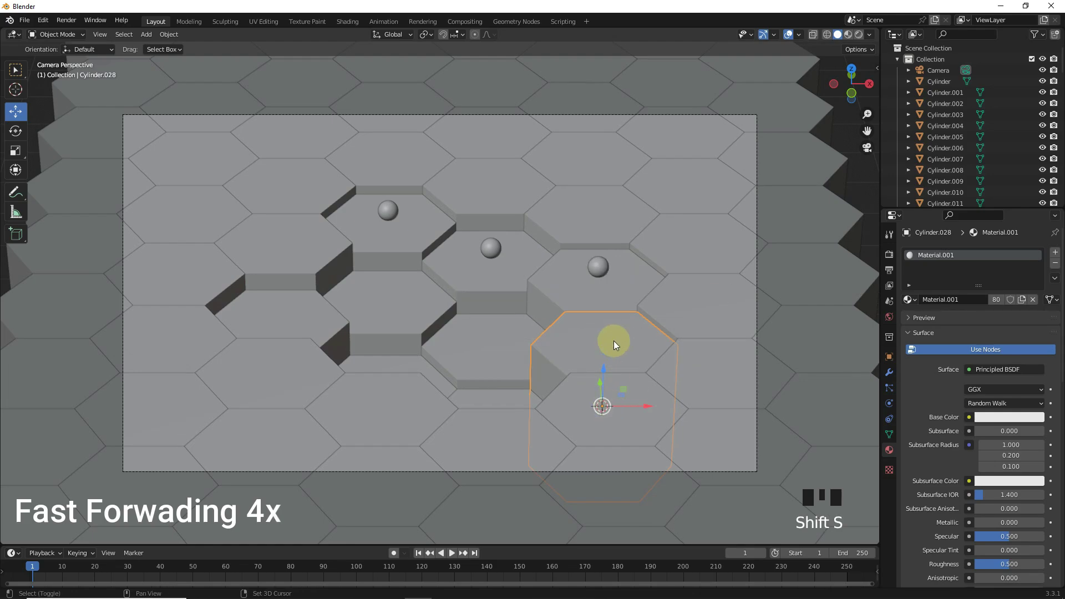
click(598, 267)
key(shift+d)
key(shift+s)
click(613, 208)
drag(604, 370, 619, 292)
Duplicate a sphere, snap the copy to the front-centre recessed hexagon and raise it about 1.25 m along Z
click(454, 348)
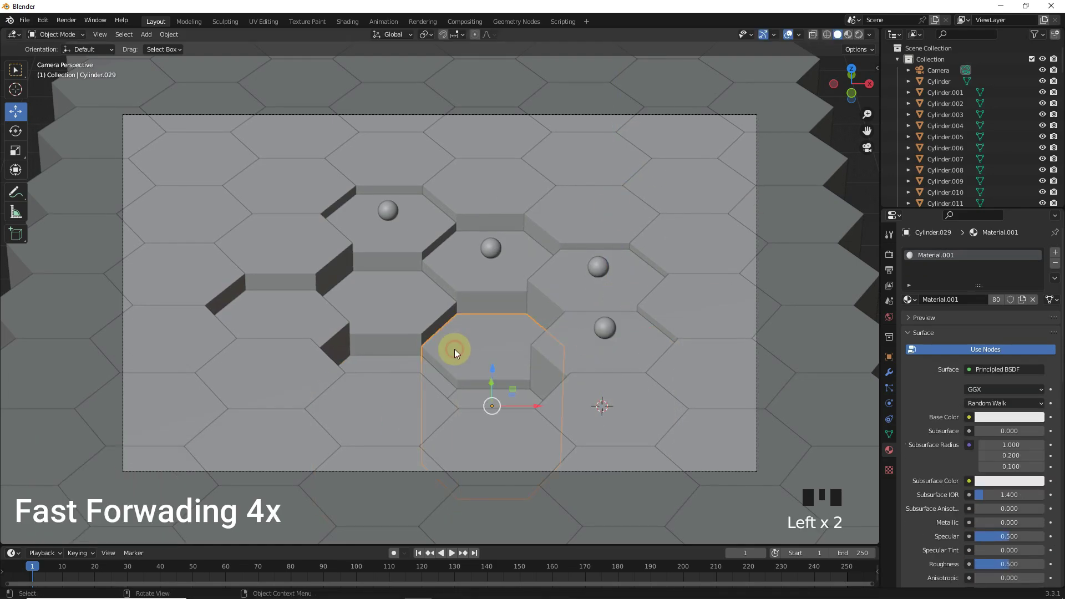
key(shift+s)
click(457, 406)
click(598, 267)
key(shift+d)
key(shift+s)
click(573, 311)
drag(491, 370, 508, 285)
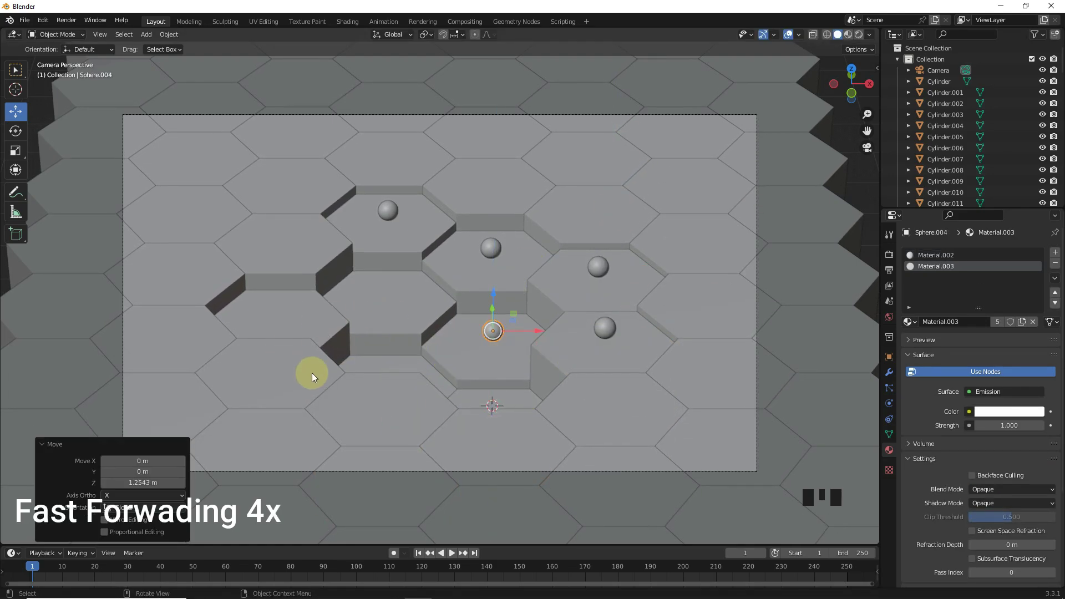
Duplicate a sphere, snap the copy to the hexagon in front of the leftmost recessed tile and raise it above the surface
click(312, 373)
key(shift+s)
click(388, 391)
click(394, 205)
key(shift+d)
key(shift+s)
click(322, 386)
drag(271, 399, 271, 318)
Duplicate a sphere, snap the copy to the hexagon behind the leftmost recessed tile and raise it above the surface
click(286, 266)
key(shift+s)
click(271, 348)
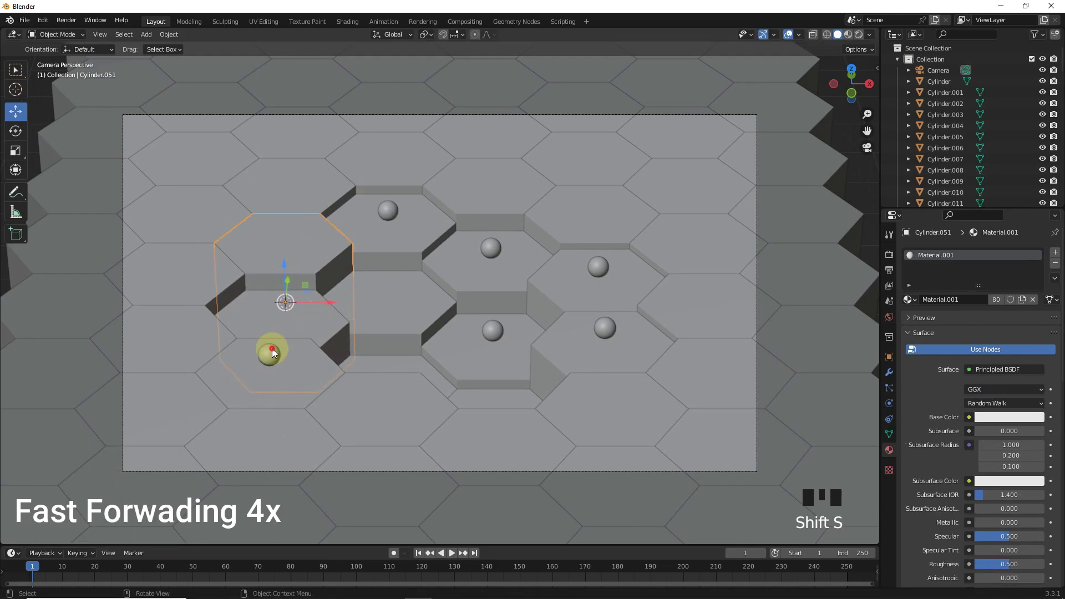
click(269, 354)
key(shift+d)
key(shift+s)
click(300, 273)
drag(285, 265, 277, 193)
Duplicate a sphere, snap the copy to the centre-left recessed hexagon and raise it along Z
click(399, 346)
click(437, 362)
click(282, 229)
key(shift+d)
key(shift+s)
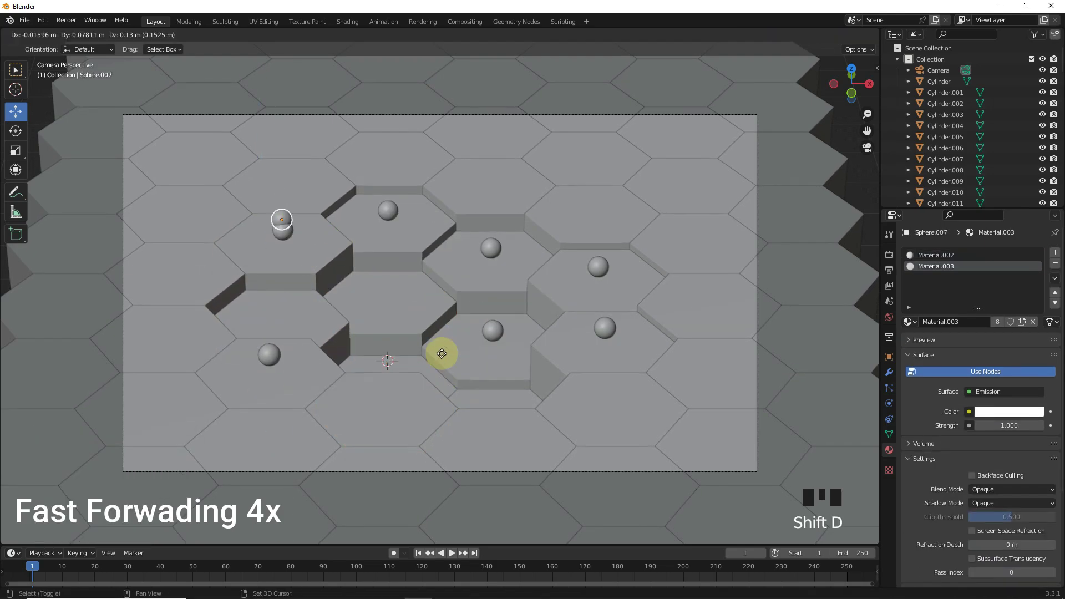
click(464, 308)
drag(386, 319, 383, 243)
Duplicate a sphere, snap the copy to the unsunk hexagon behind the central one and raise it about 1.26 m along Z
click(473, 206)
key(shift+s)
click(493, 263)
click(497, 330)
key(shift+d)
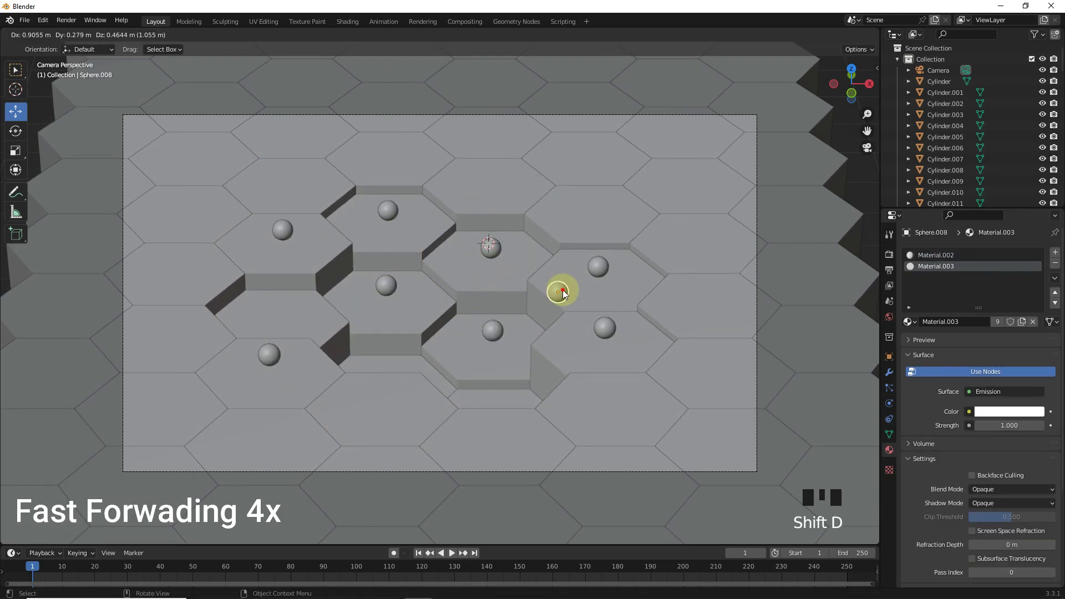
click(560, 250)
key(shift+s)
click(559, 191)
drag(487, 206, 467, 133)
Add a plane at the 3D cursor and give it a new Emission material
key(KP_0)
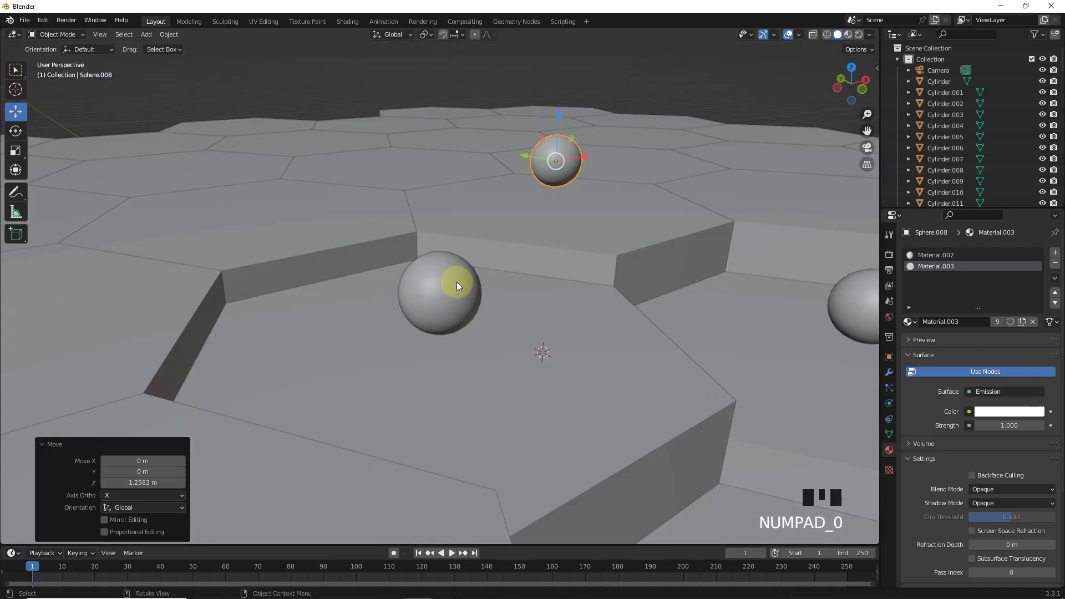
scroll(528, 274, down, 11)
key(shift+a)
mouse_move(529, 227)
click(577, 227)
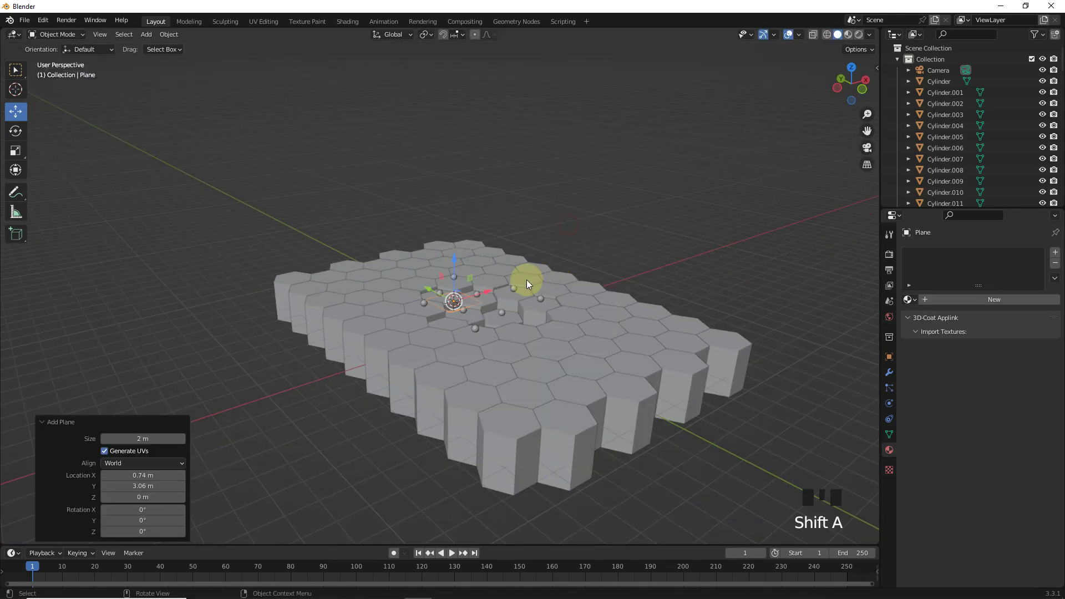
click(1011, 307)
drag(1008, 368, 925, 152)
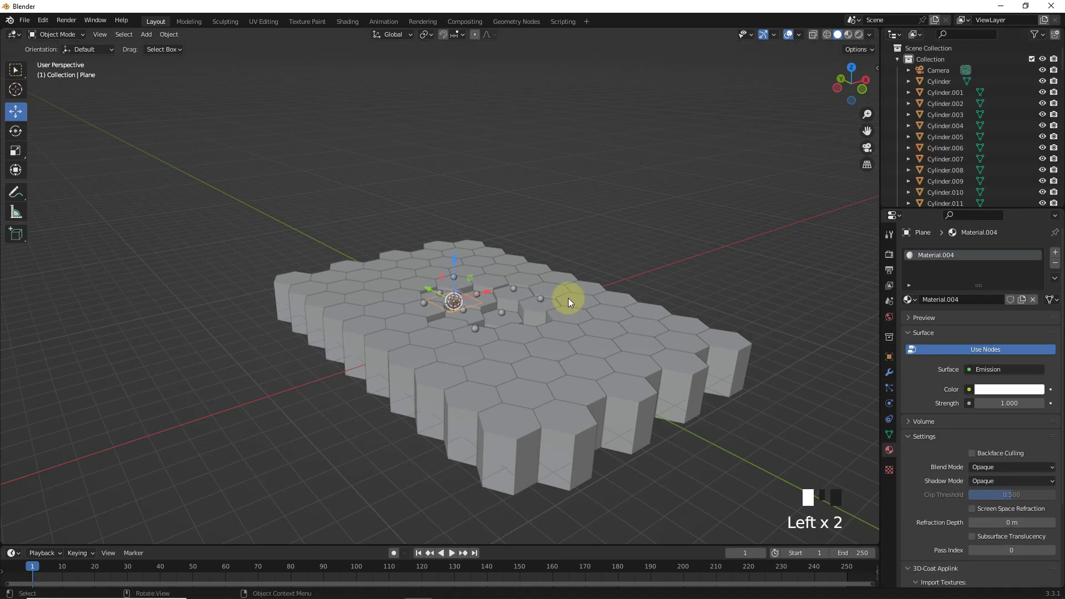
Raise the emissive plane well above the tiles along Z and enlarge it
drag(456, 261, 455, 119)
key(s)
click(799, 266)
Rotate the emissive plane so that it hangs at a tilt over the hexagon field
middle_drag(452, 272, 524, 301)
key(r)
key(r)
click(495, 158)
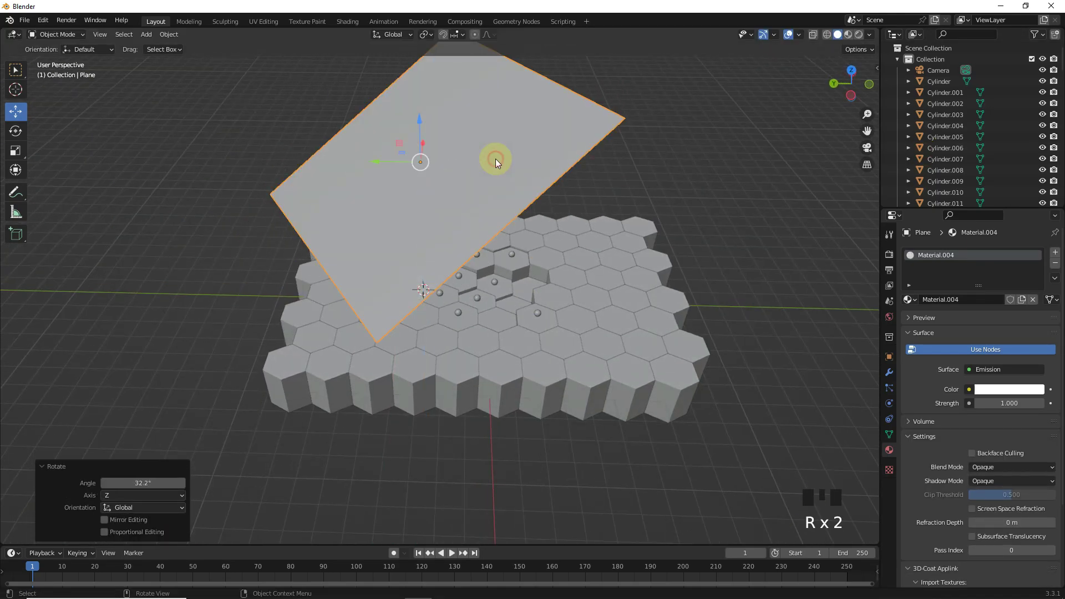
Move the emissive plane in the top view about -6.65 m in X and 7.06 m in Y
key(KP_7)
click(525, 333)
key(g)
click(435, 246)
middle_drag(434, 246, 485, 222)
Enlarge the emissive plane, shift it about 0.5 m along Y and scale it up by a further 1.58
key(s)
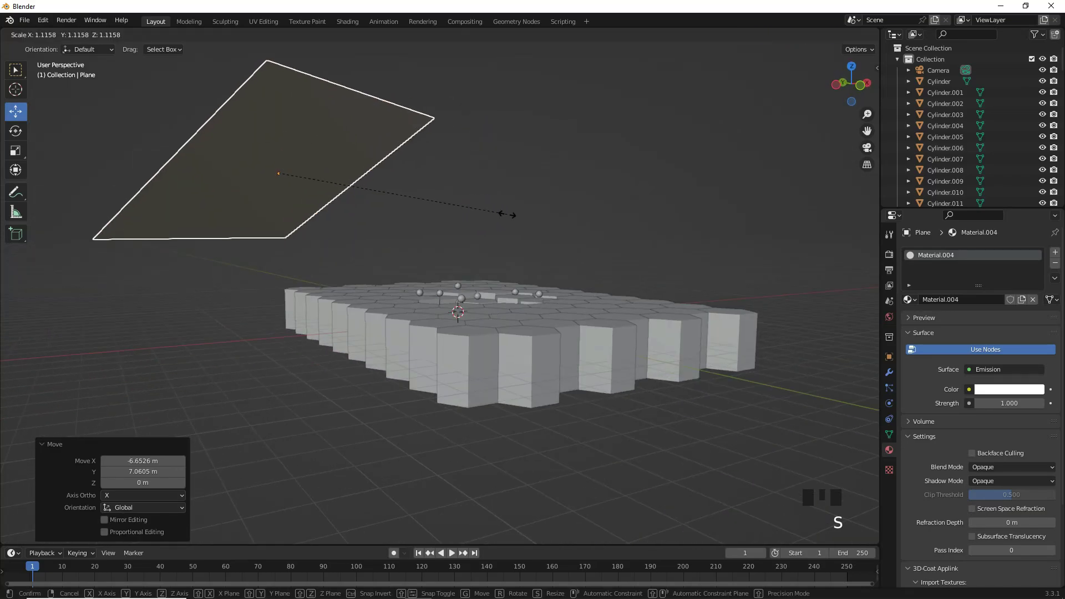
click(505, 210)
scroll(343, 191, down, 3)
drag(382, 221, 364, 195)
middle_drag(364, 195, 405, 183)
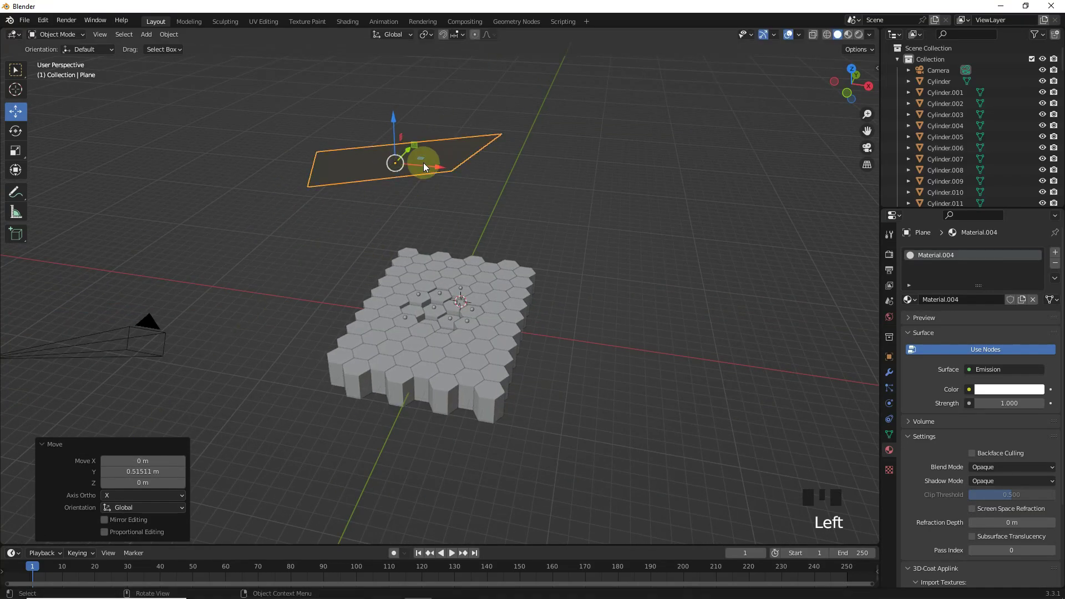
key(s)
click(520, 198)
Show the camera view rendered and set the render engine to Cycles with GPU Compute
key(KP_0)
click(858, 34)
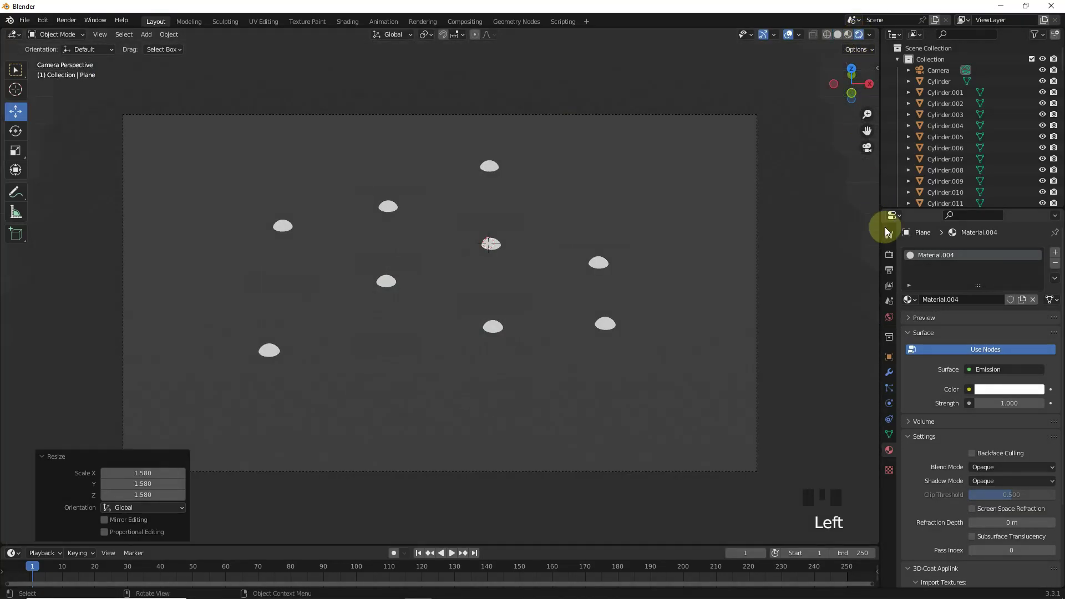
click(889, 254)
click(997, 252)
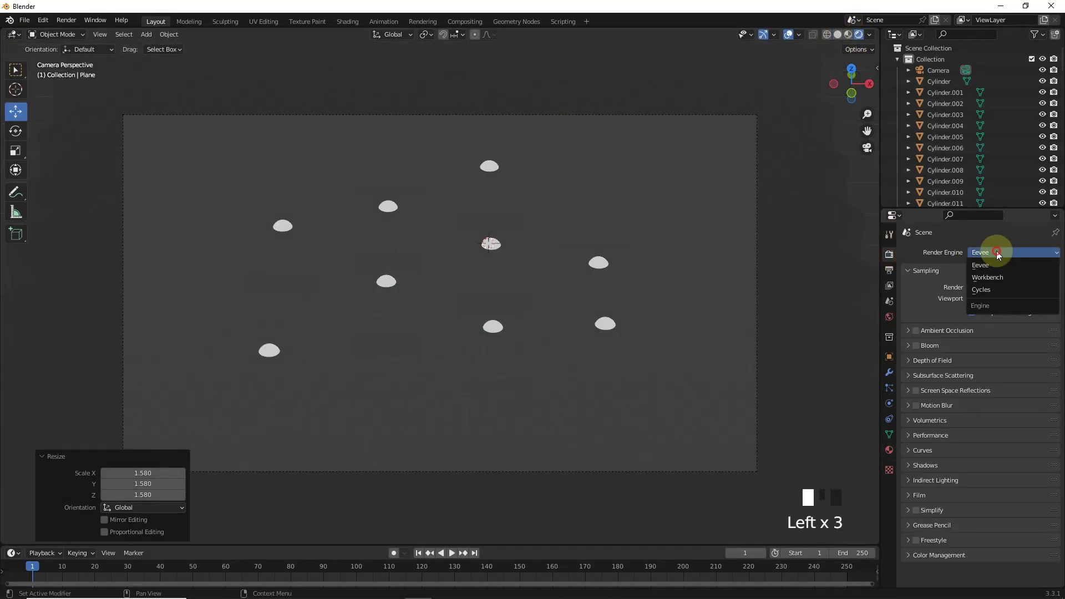
click(981, 289)
click(994, 280)
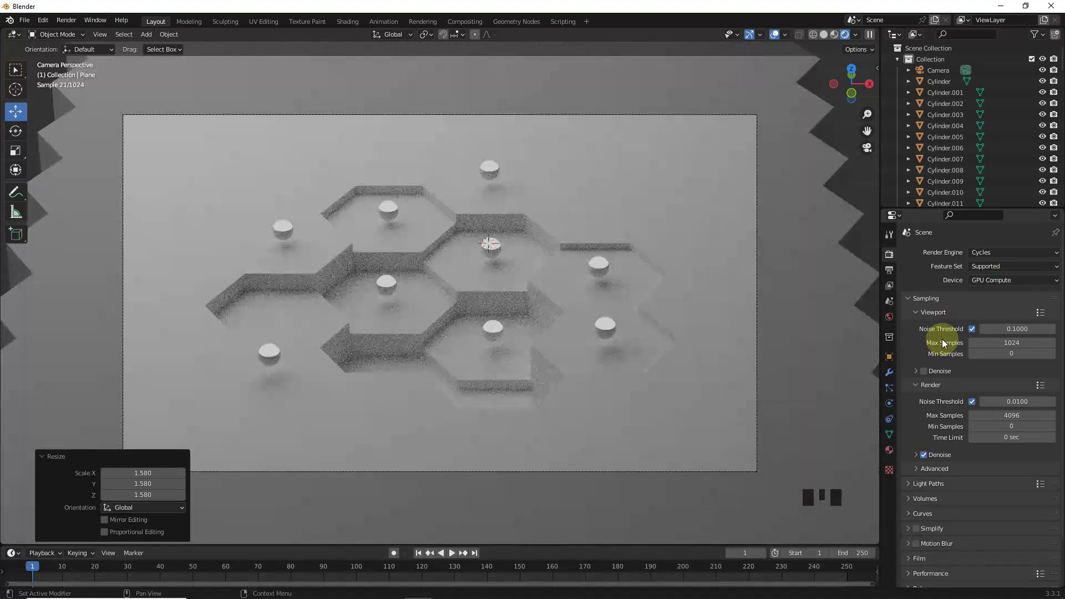
Set the hexagons' shared material to Metallic 0.2, Roughness 0.45 and a light blue Base Color (H 0.636, S 0.539, V 0.8)
click(617, 208)
click(889, 450)
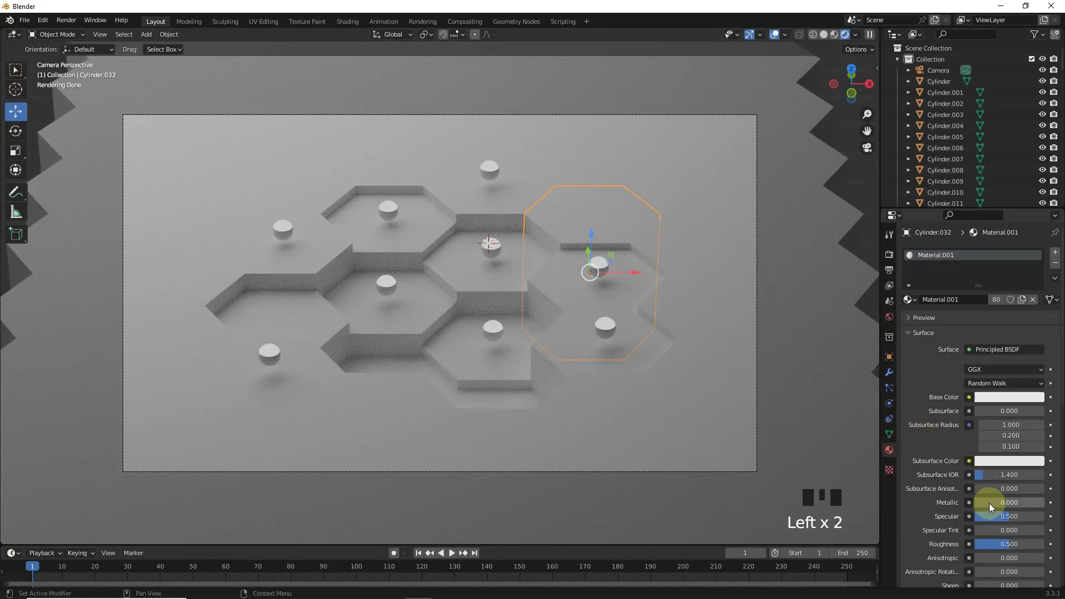
text(.2)
key(Return)
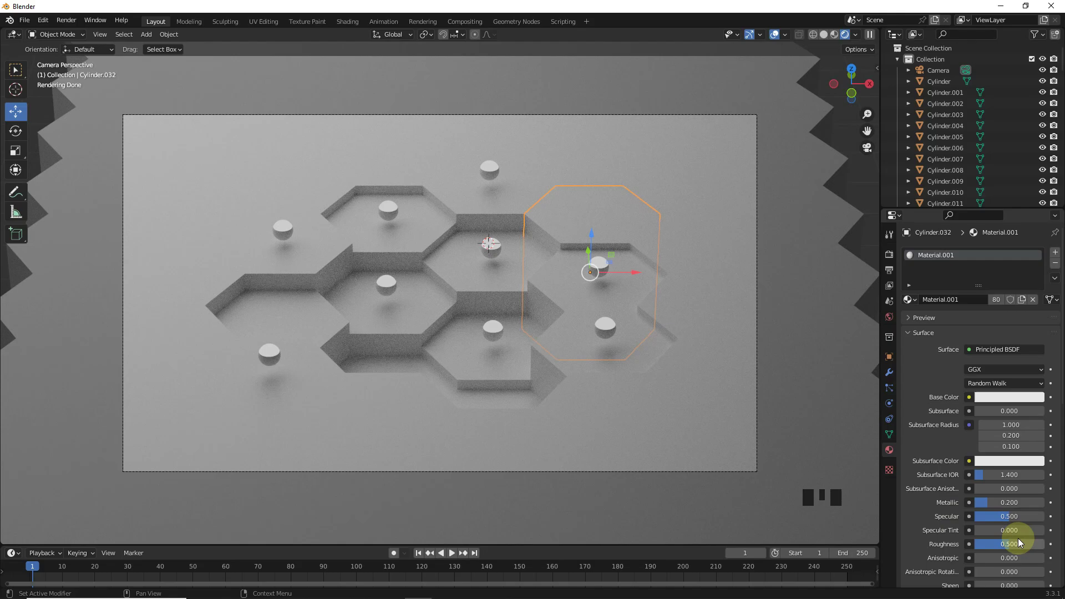
text(.45)
key(Return)
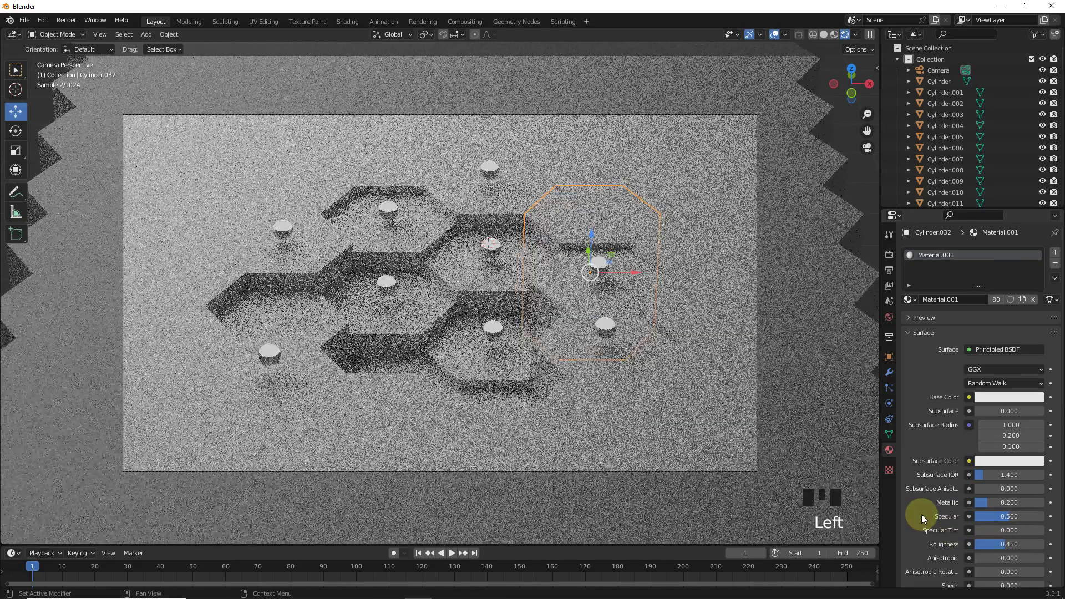
click(1003, 396)
click(996, 270)
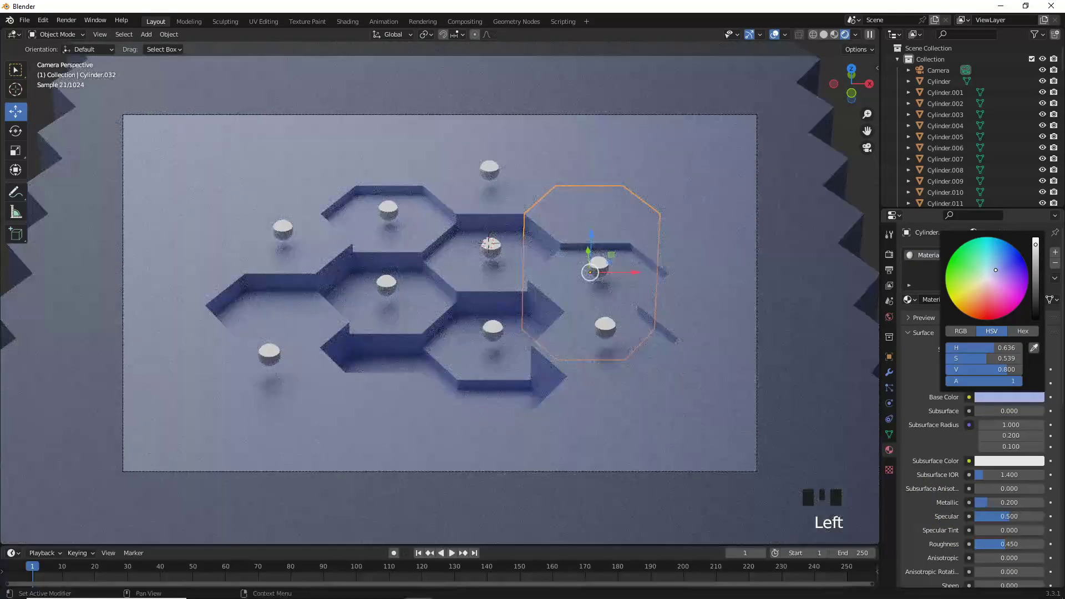
Set the spheres' base material, Material.002, to Metallic 0.5 and Roughness 0.2
click(494, 248)
scroll(946, 261, up, 2)
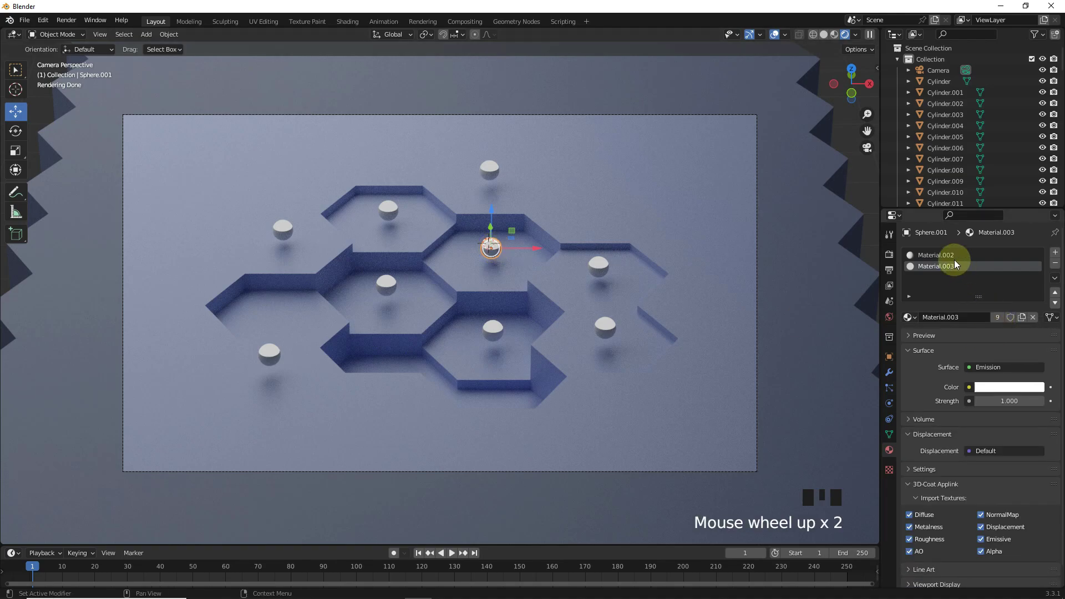
text(.5)
key(Return)
scroll(943, 522, down, 2)
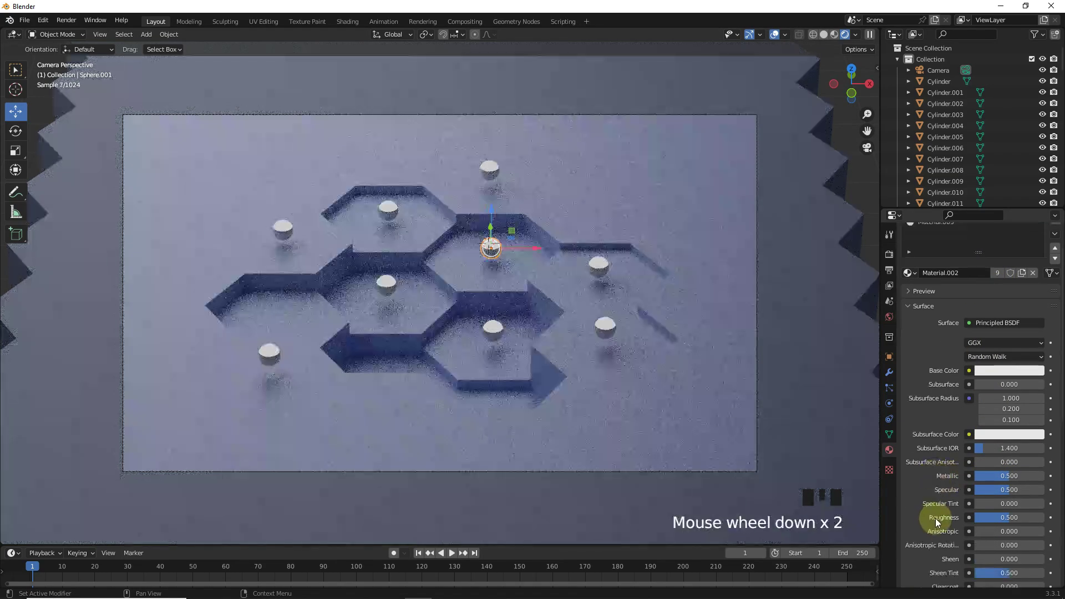
click(1008, 519)
text(.2)
key(Return)
Open the spheres' Material.002 in the Shader Editor and place an Object Info node before the Principled BSDF
click(12, 35)
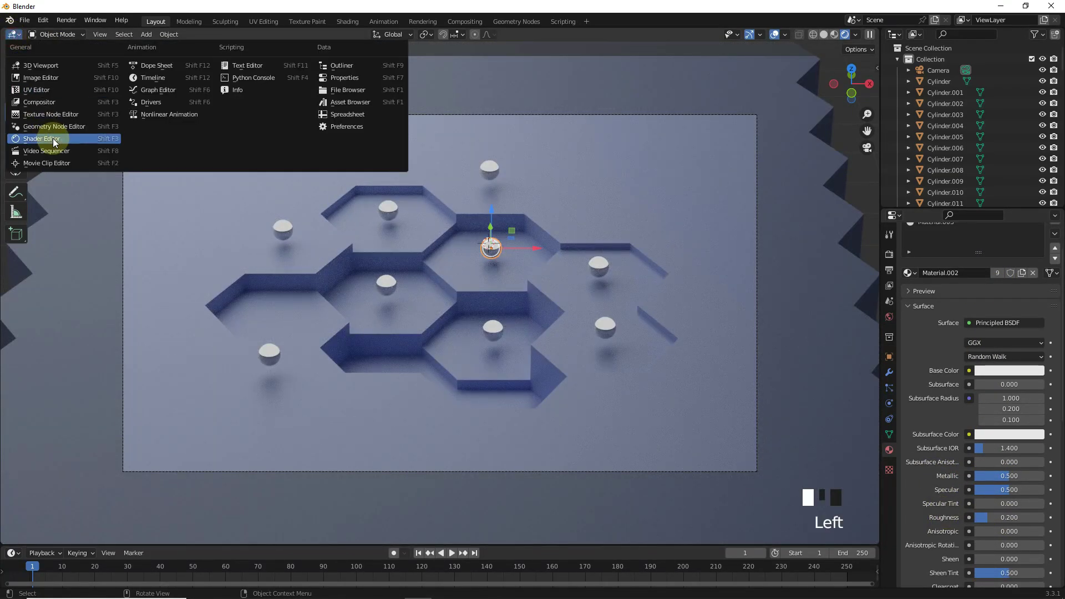
click(53, 139)
middle_drag(264, 244, 406, 158)
key(shift+a)
click(272, 174)
text(ob)
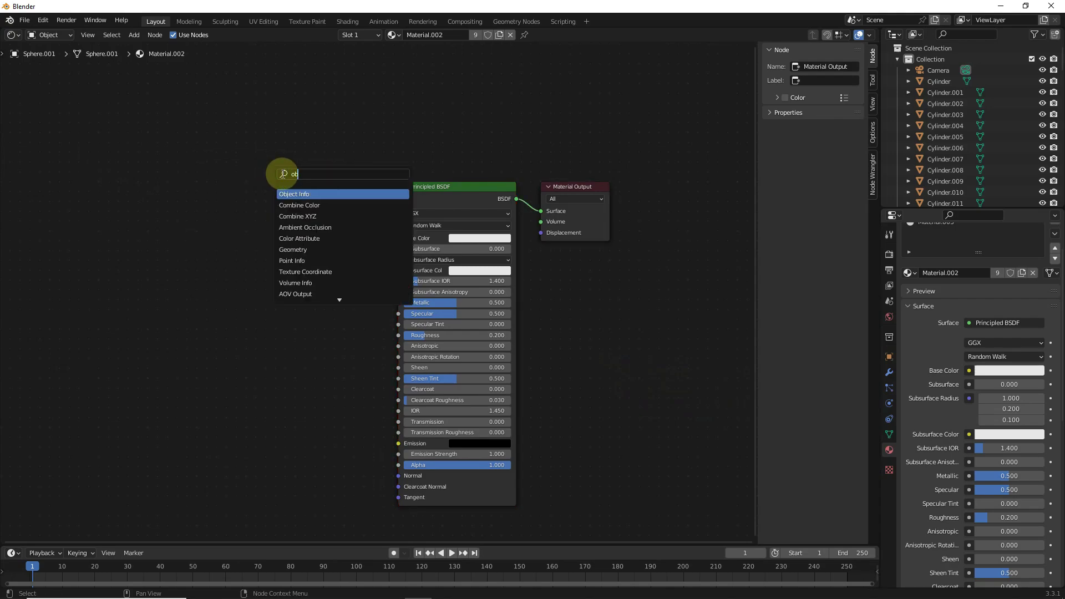
click(290, 194)
click(116, 147)
Add a ColorRamp driven by the Object Info node's Random output and connect its Color to the Base Color
key(shift+a)
click(306, 192)
text(colo)
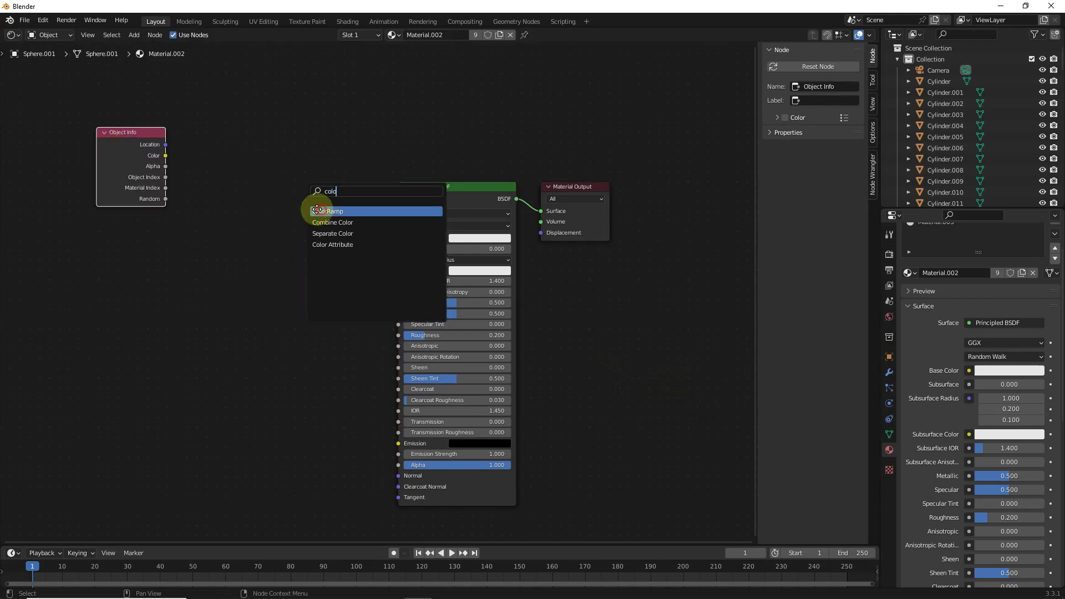
click(316, 211)
click(226, 185)
drag(167, 198, 213, 262)
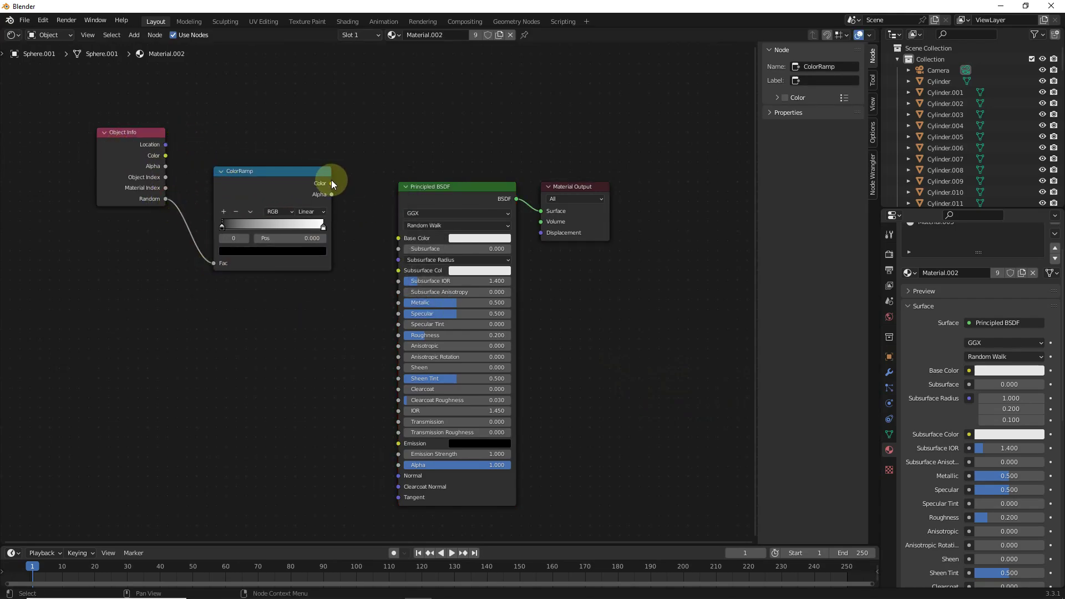
Add two stops to the ColorRamp and space them roughly evenly between the end stops
click(223, 211)
click(223, 211)
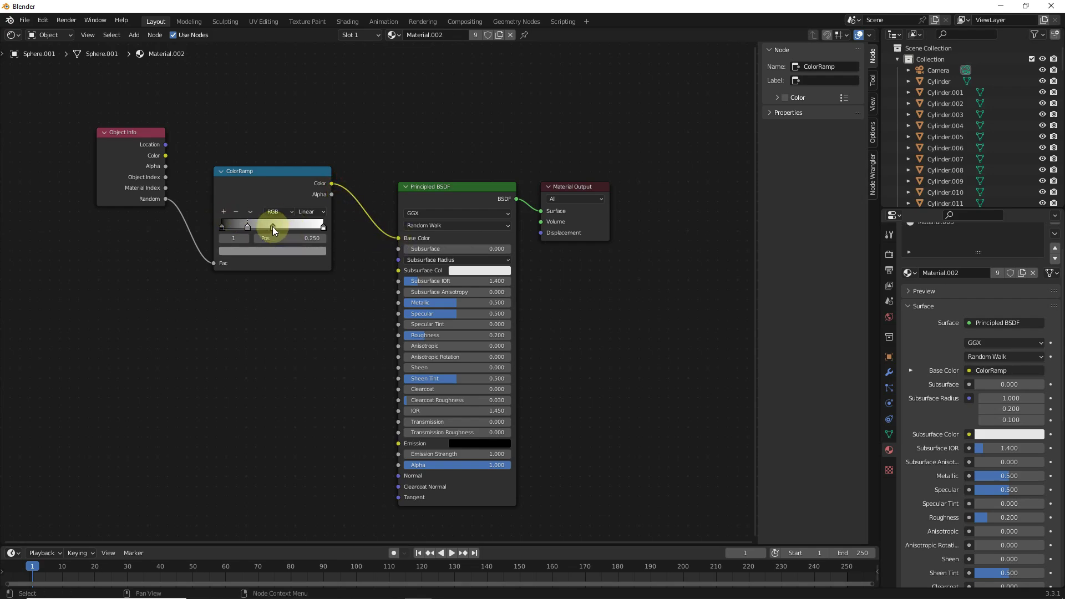
drag(273, 227, 288, 231)
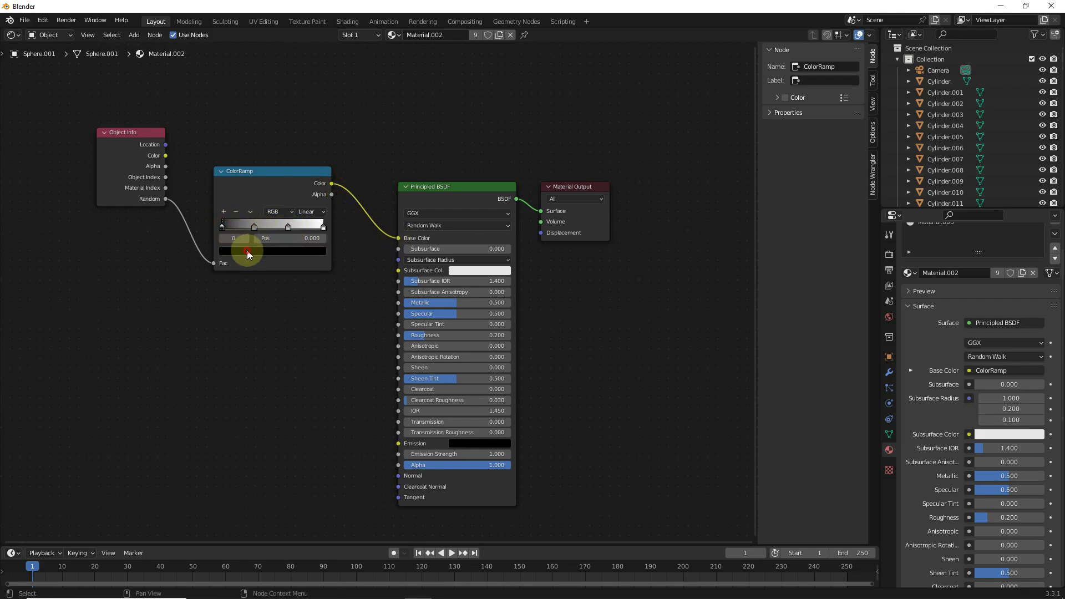
Color the ramp's first stop yellow and its third stop blue
click(245, 250)
click(268, 215)
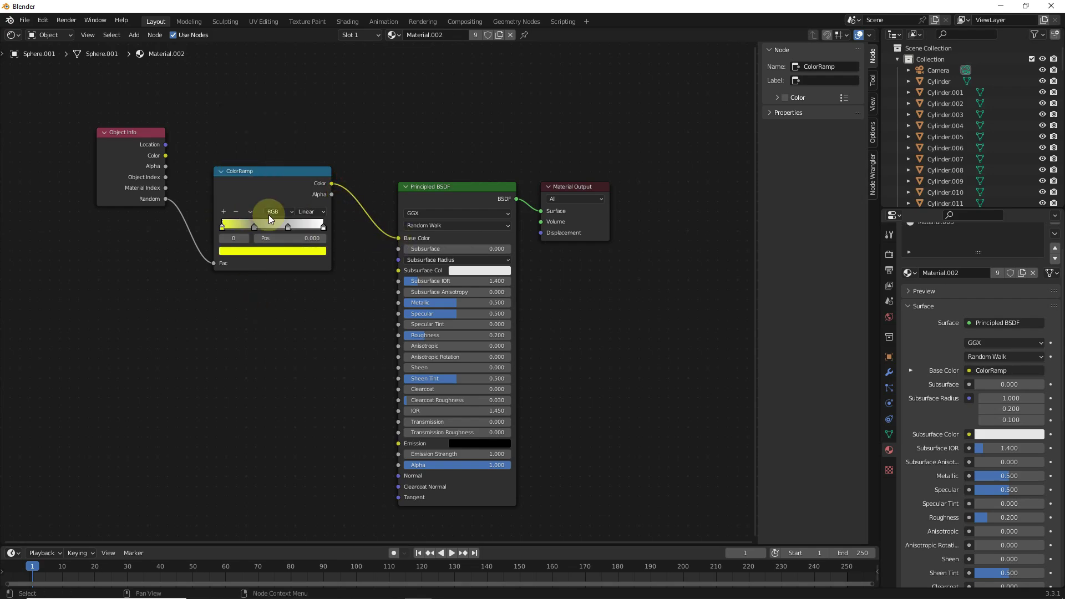
click(289, 249)
click(284, 124)
click(304, 109)
click(272, 128)
click(287, 252)
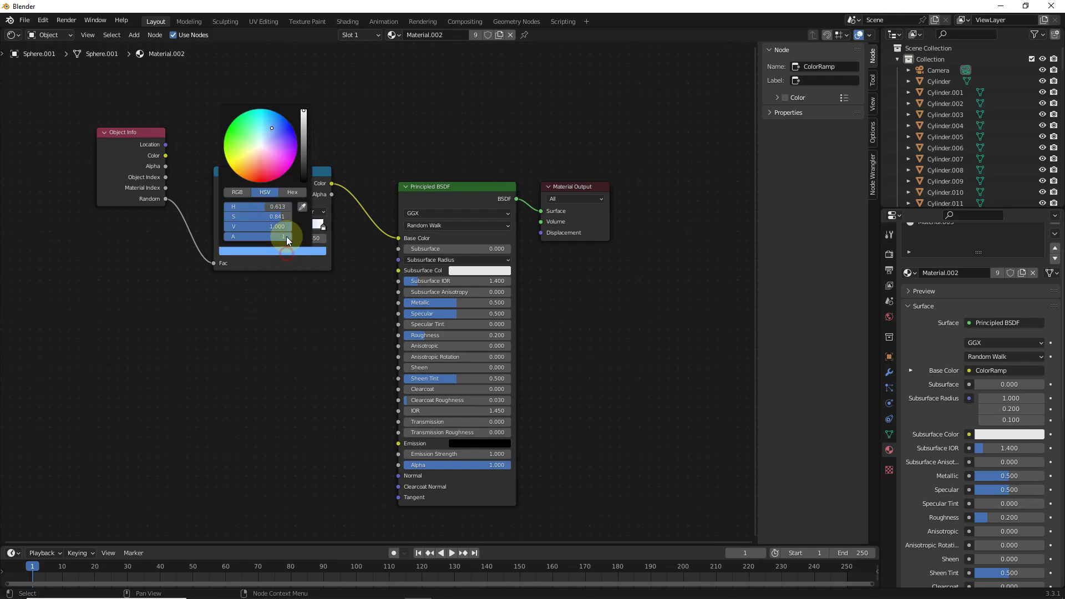
click(287, 129)
Color the ramp's second stop, at position 0.318, red
click(255, 228)
click(259, 251)
click(261, 181)
click(304, 123)
drag(292, 227, 293, 228)
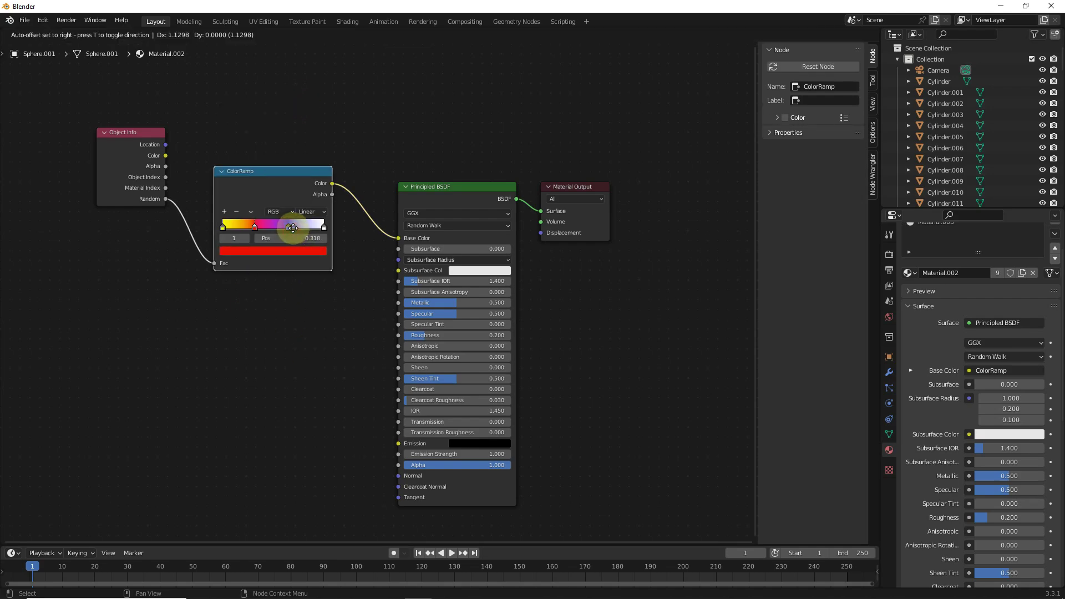
Select all the spheres in the 3D viewport and randomize their rotation with X 54°, Y 118° and Z about -64°
click(14, 35)
click(28, 55)
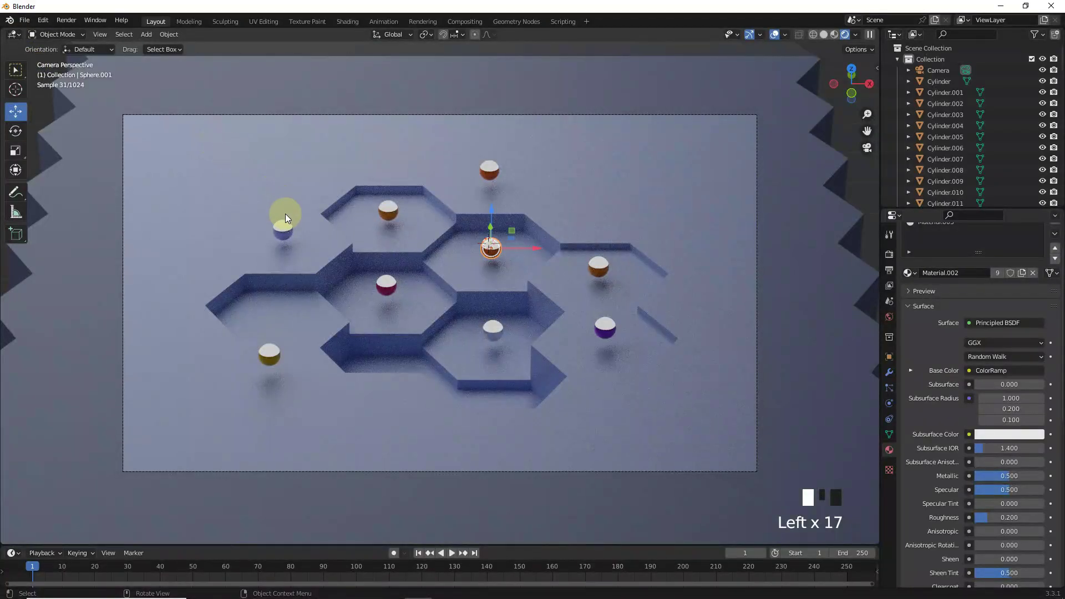
shift+click(397, 210)
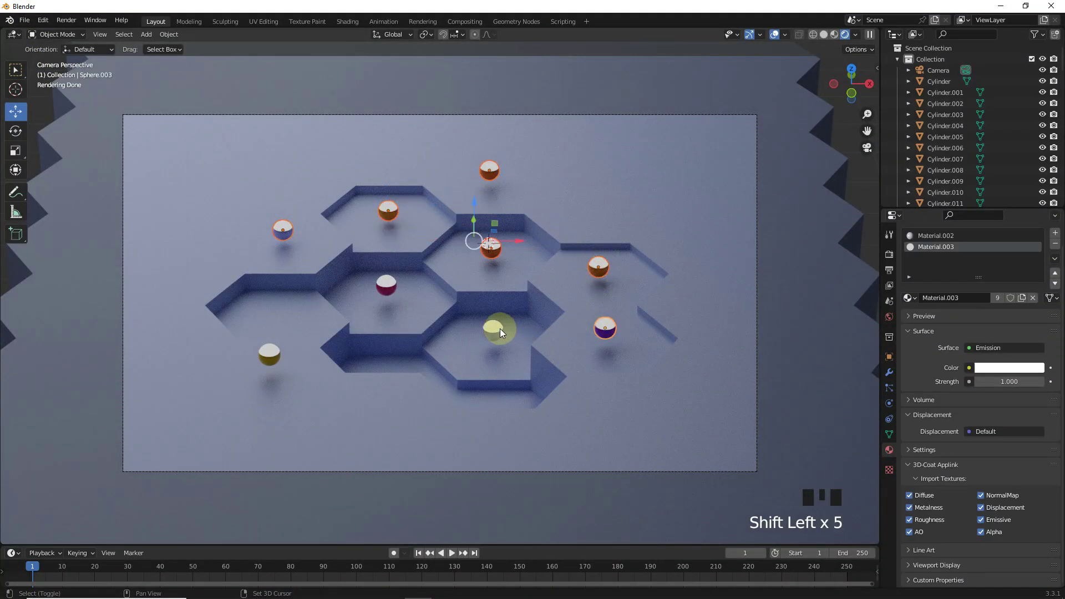
click(169, 34)
mouse_move(183, 46)
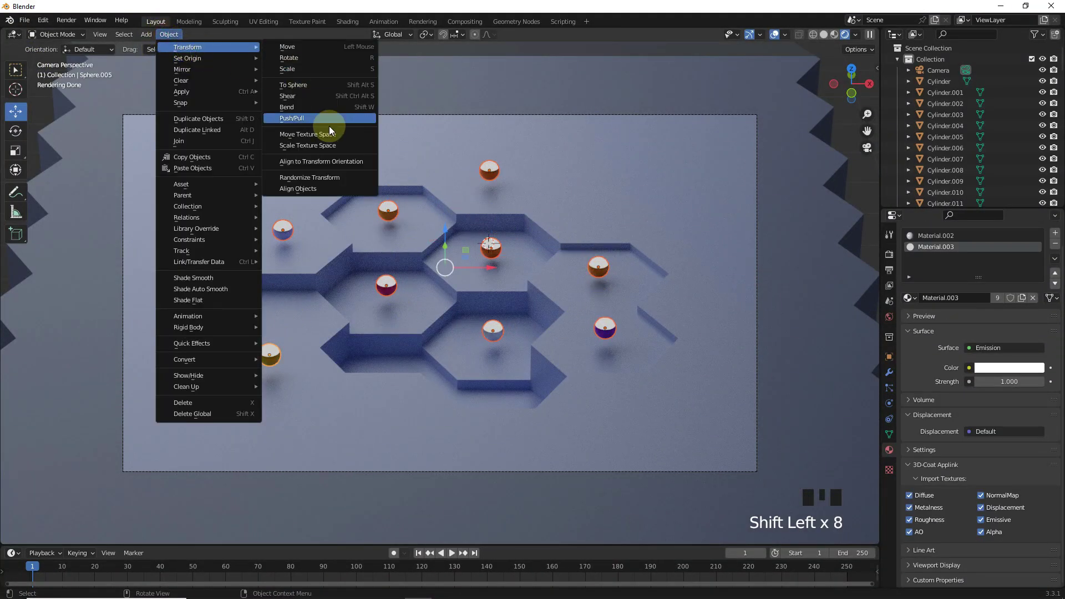
click(333, 176)
drag(143, 473, 201, 462)
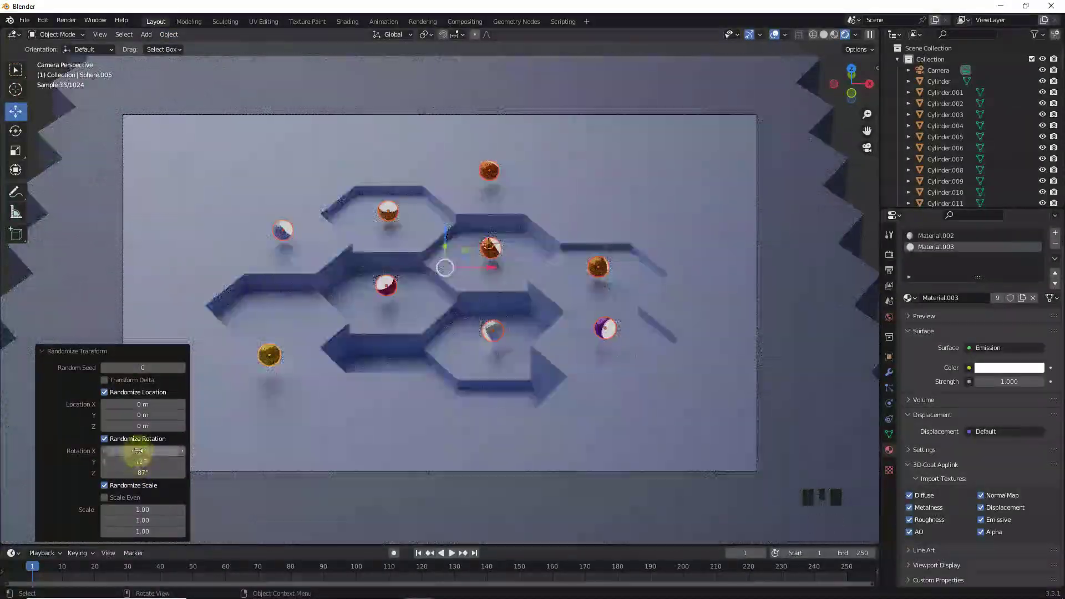
mouse_move(138, 451)
mouse_down()
mouse_move(239, 452)
mouse_move(133, 451)
mouse_up()
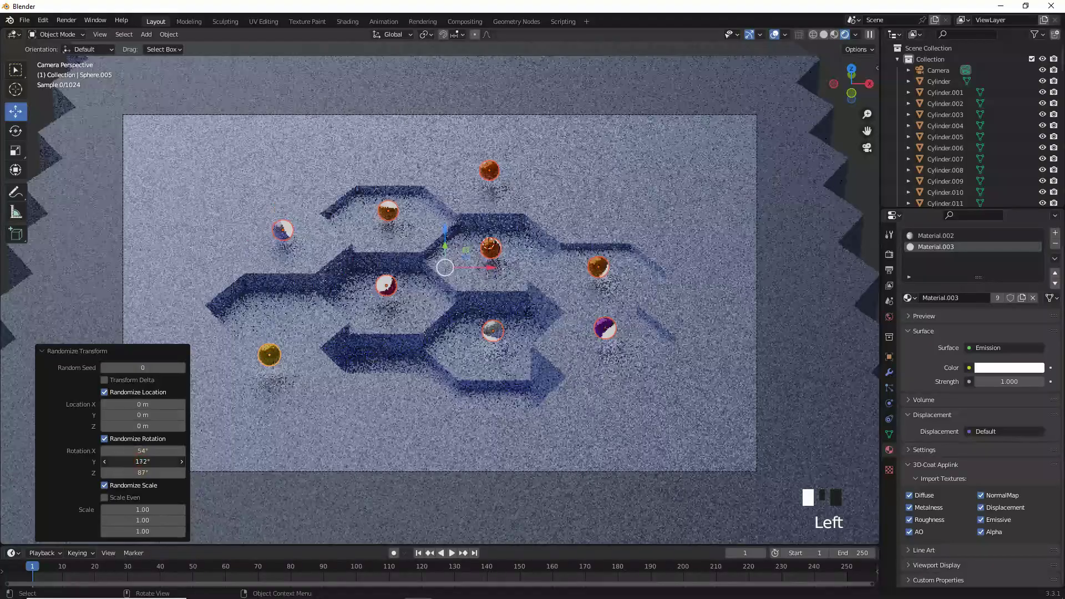
drag(141, 461, 58, 473)
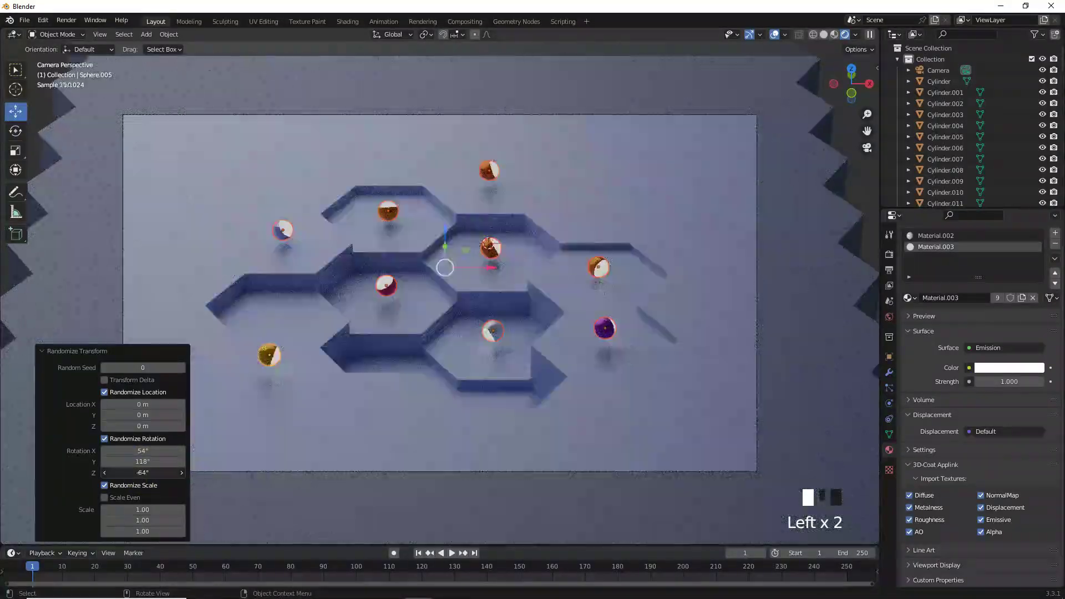
Raise the sphere over the uppermost hexagon about 0.19 m along Z and lift the upper-left white-and-blue sphere slightly
click(395, 215)
drag(388, 168, 388, 157)
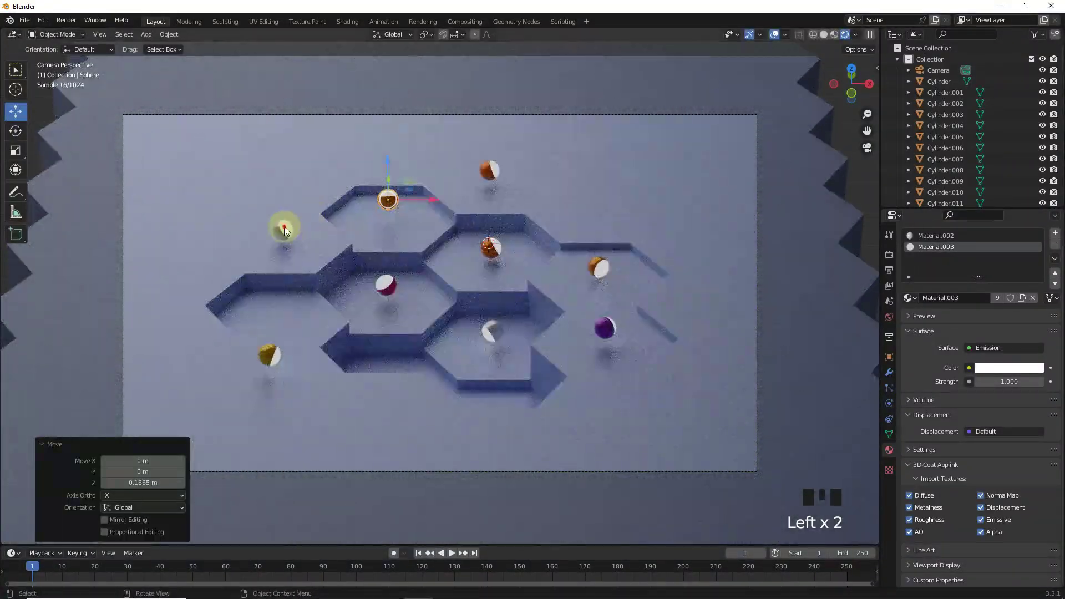
click(283, 226)
drag(282, 197, 281, 188)
click(270, 355)
click(605, 339)
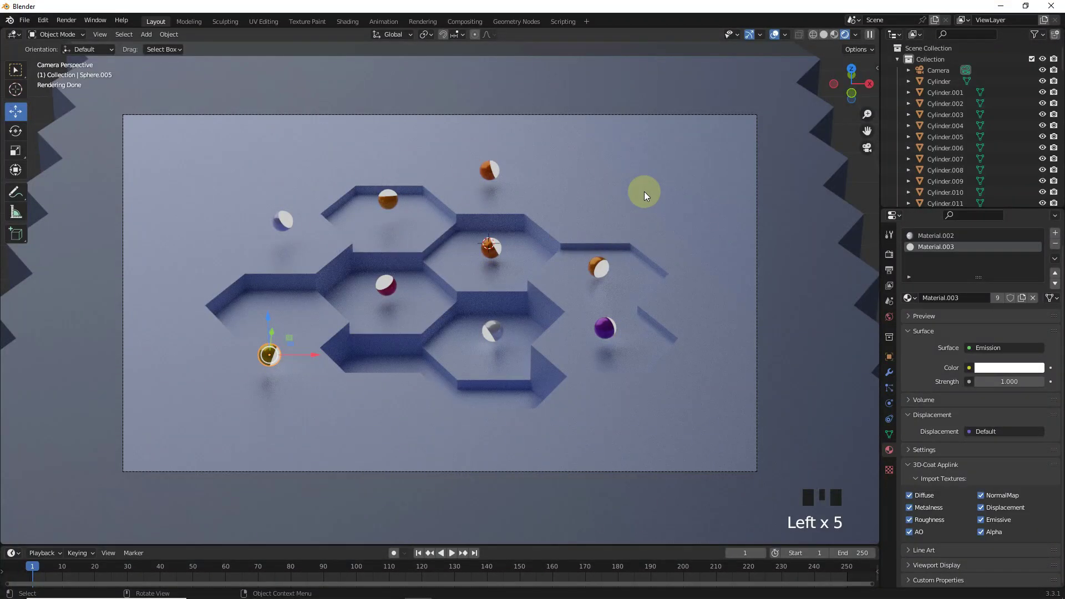
Set the World background color to black
click(889, 317)
click(1012, 322)
drag(1036, 231, 1036, 244)
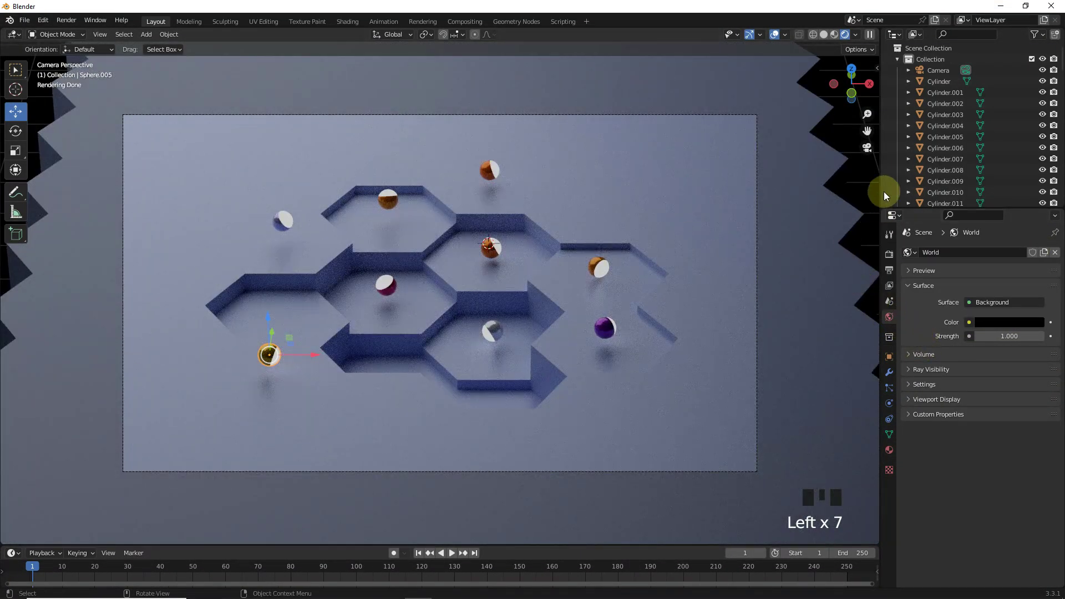
Select the light plane and set the emission Strength of its Material.004 to 2
key(KP_0)
click(322, 178)
key(KP_0)
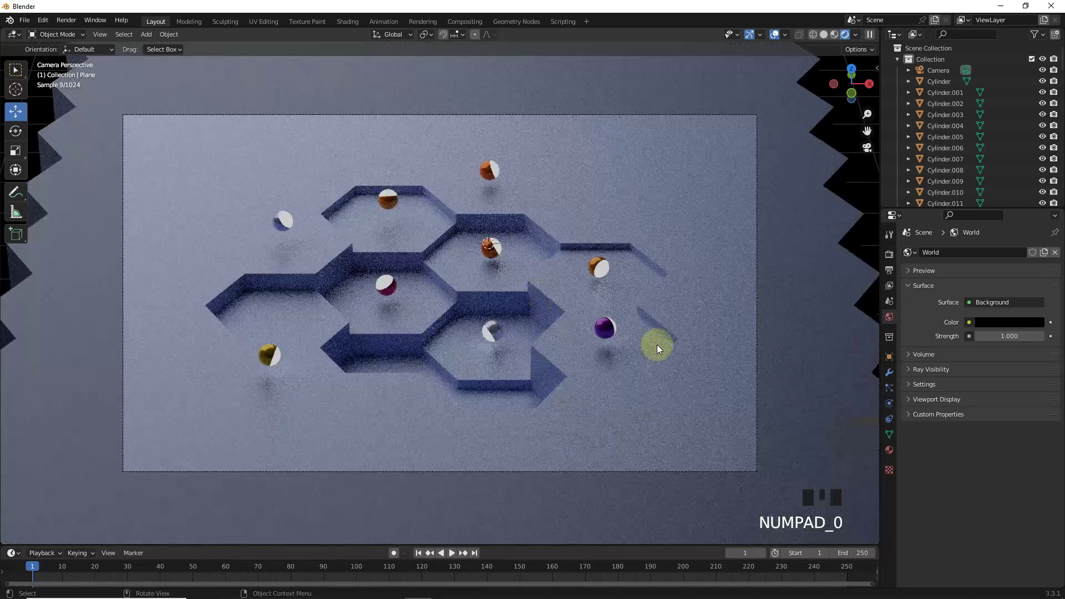
click(891, 446)
click(1005, 381)
text(2)
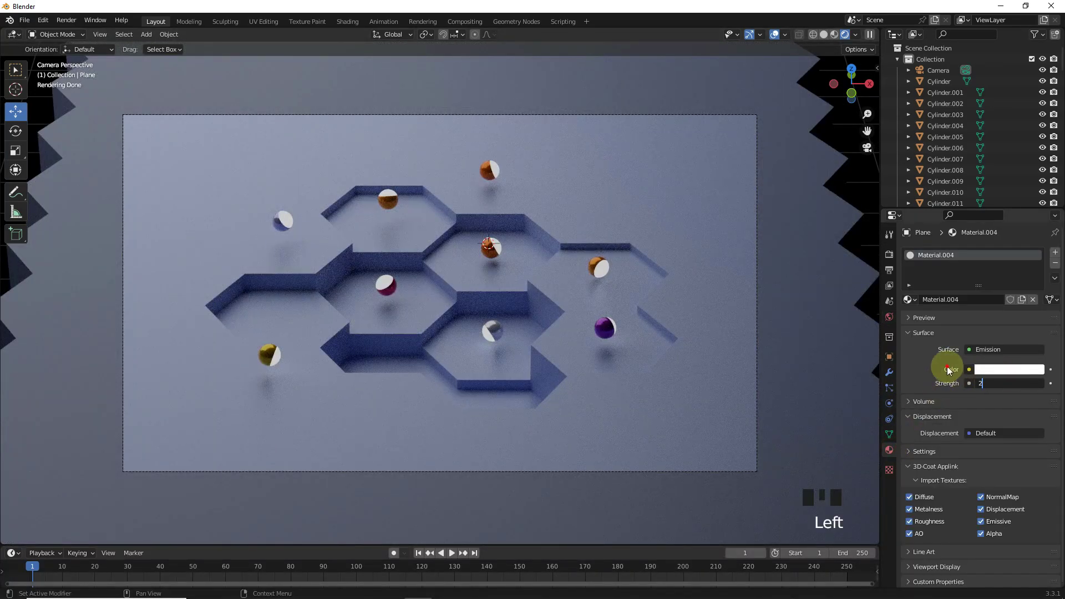
click(946, 369)
Set the render's color management to Exposure 1.258 and Gamma 0.528
click(889, 254)
scroll(939, 555, down, 7)
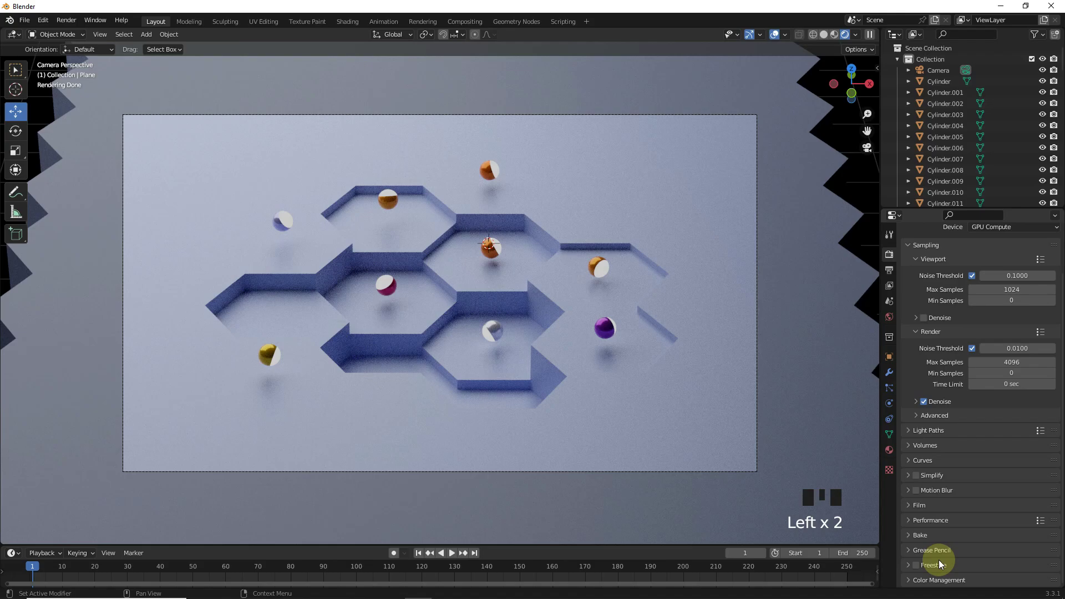
mouse_move(1010, 533)
mouse_down()
mouse_move(982, 547)
mouse_move(1015, 534)
mouse_up()
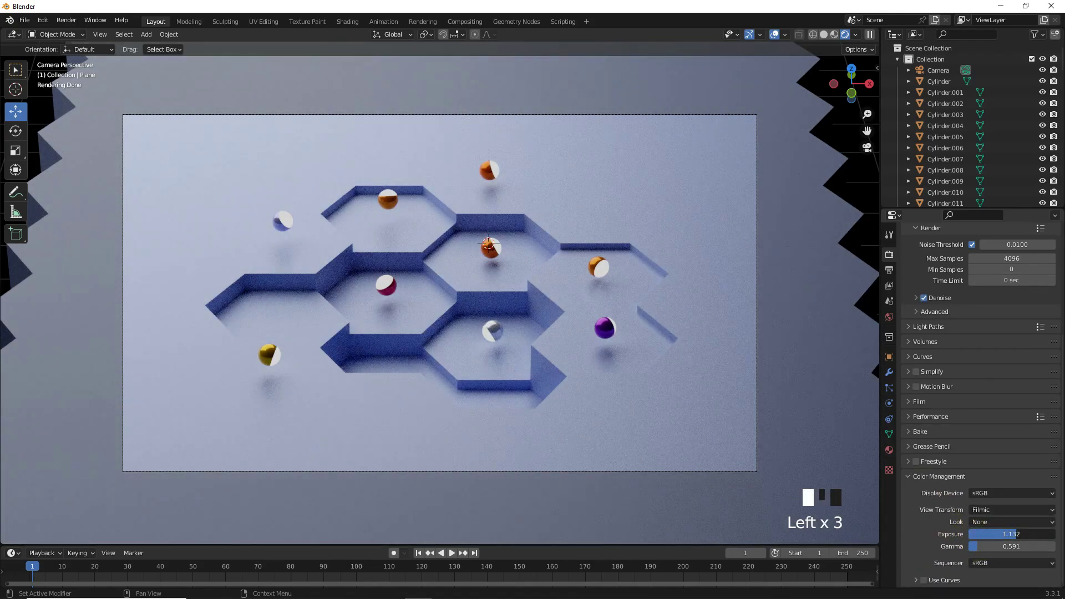
click(1010, 547)
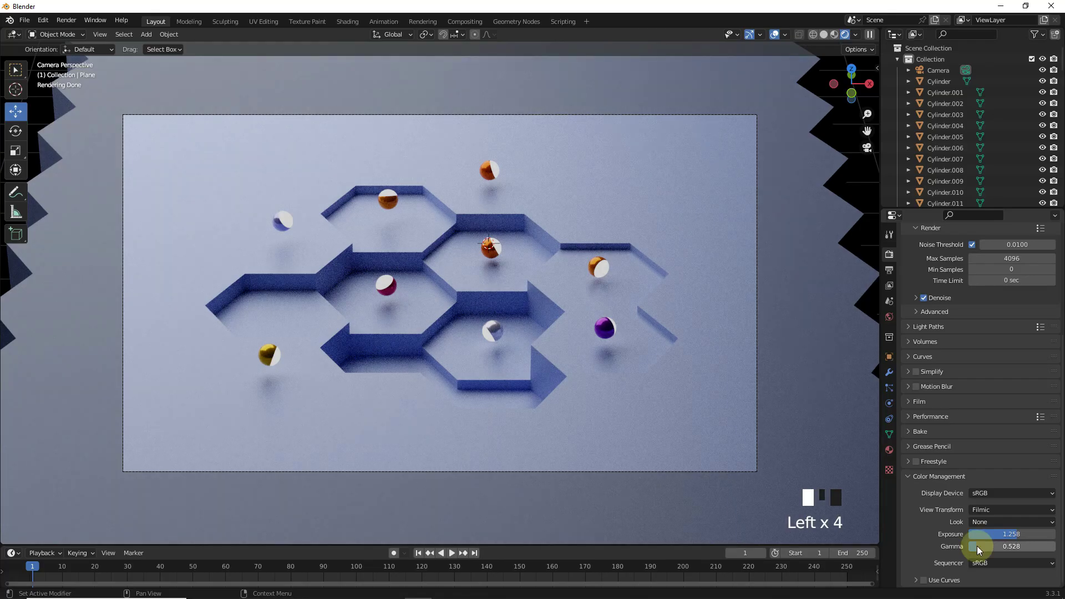